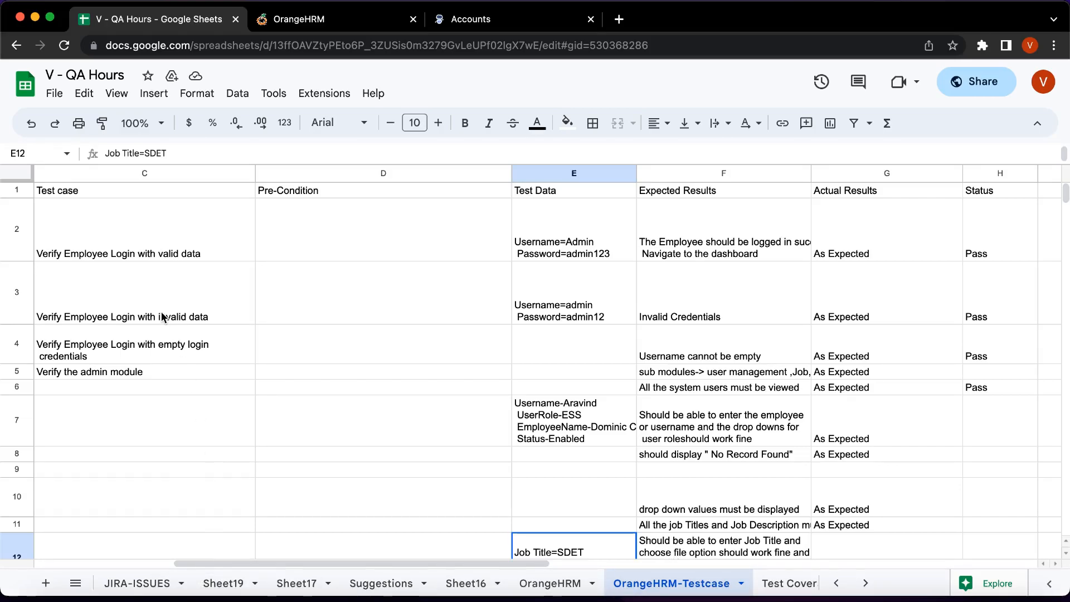
Scroll across the OrangeHRM-Testcase sheet's login and admin test case columns.
scroll(127, 215, "left", 10)
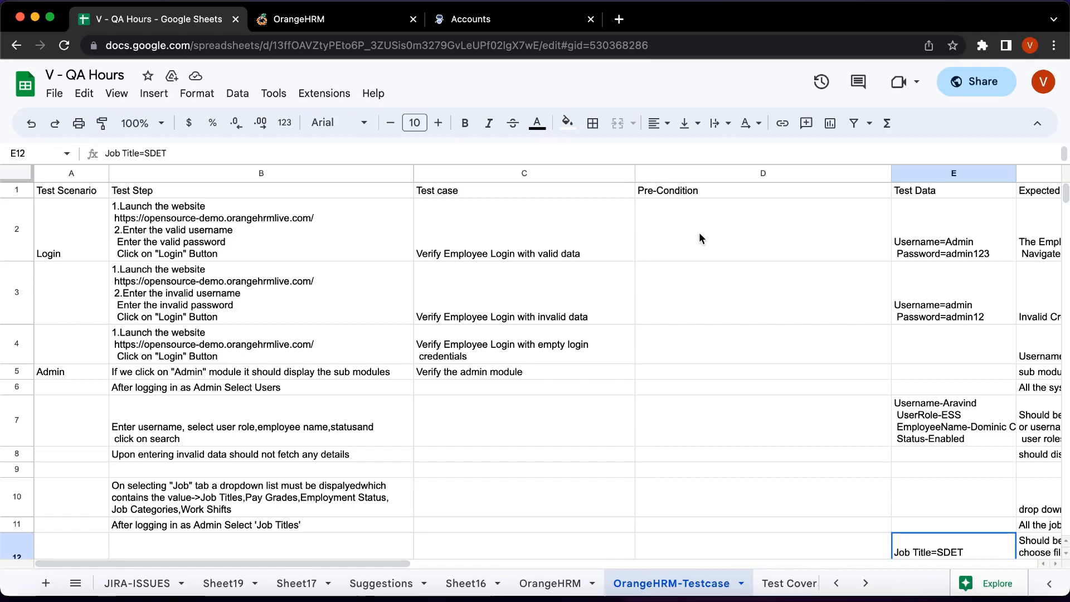
scroll(769, 222, "right", 3)
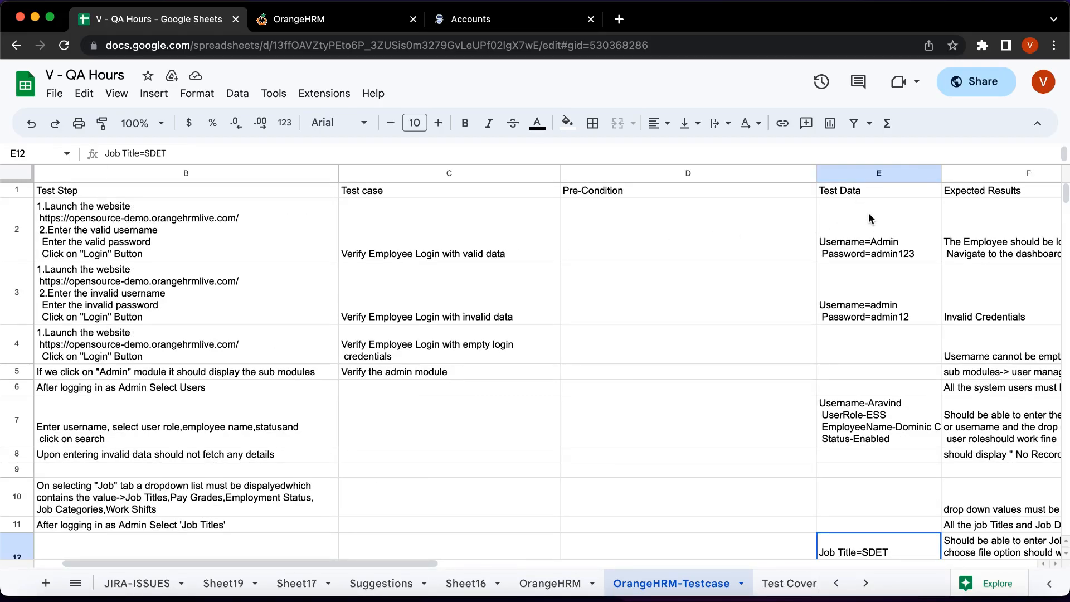
scroll(870, 226, "right", 3)
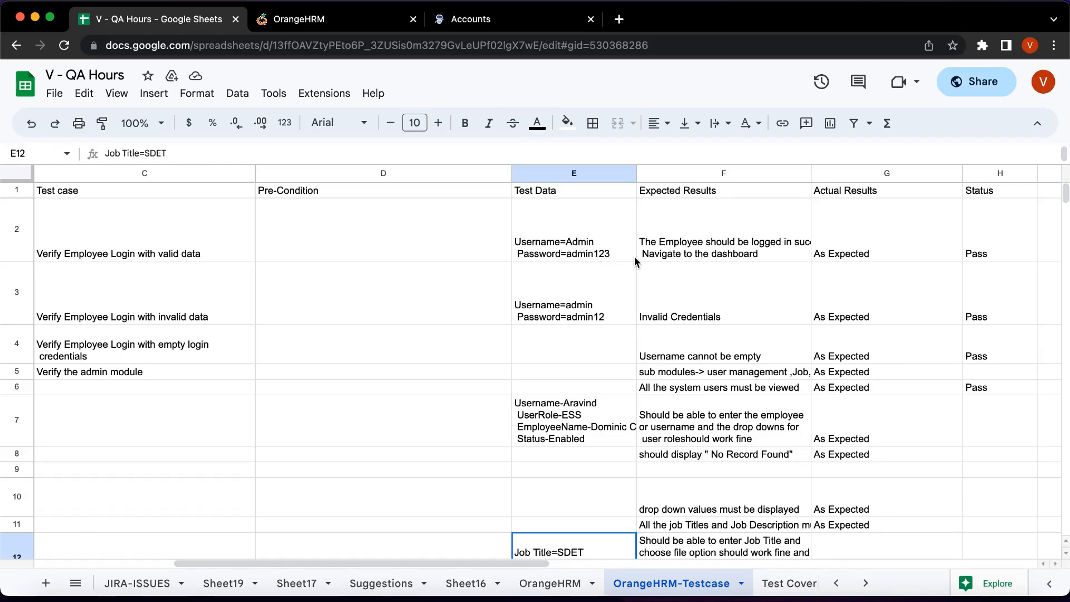
scroll(424, 240, "left", 6)
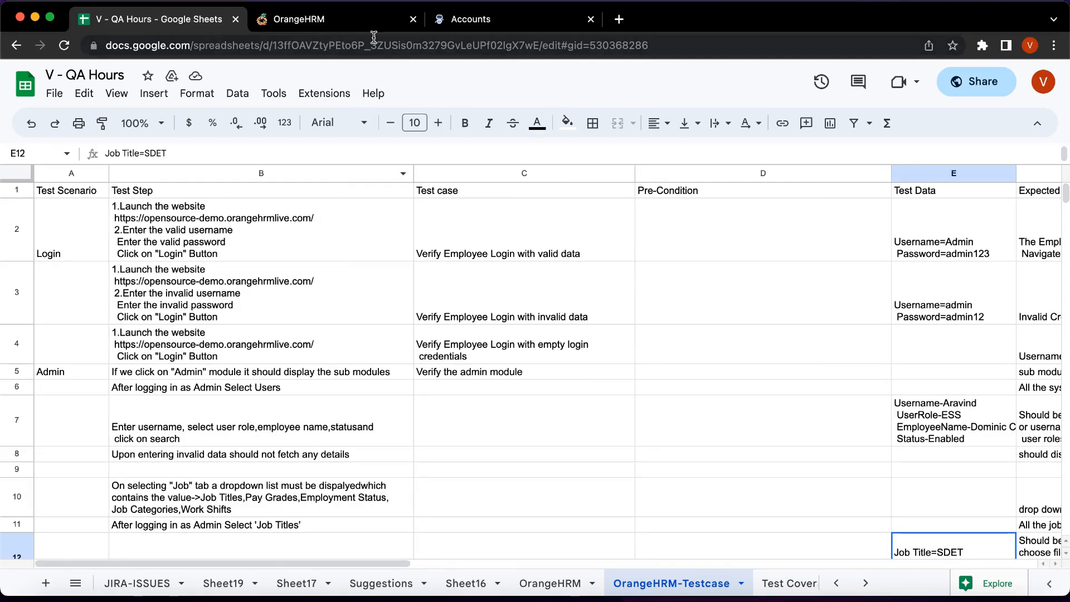
Close the leftover Accounts tab and start the ContextQA Test Automation extension's login beside OrangeHRM.
left_click(338, 23)
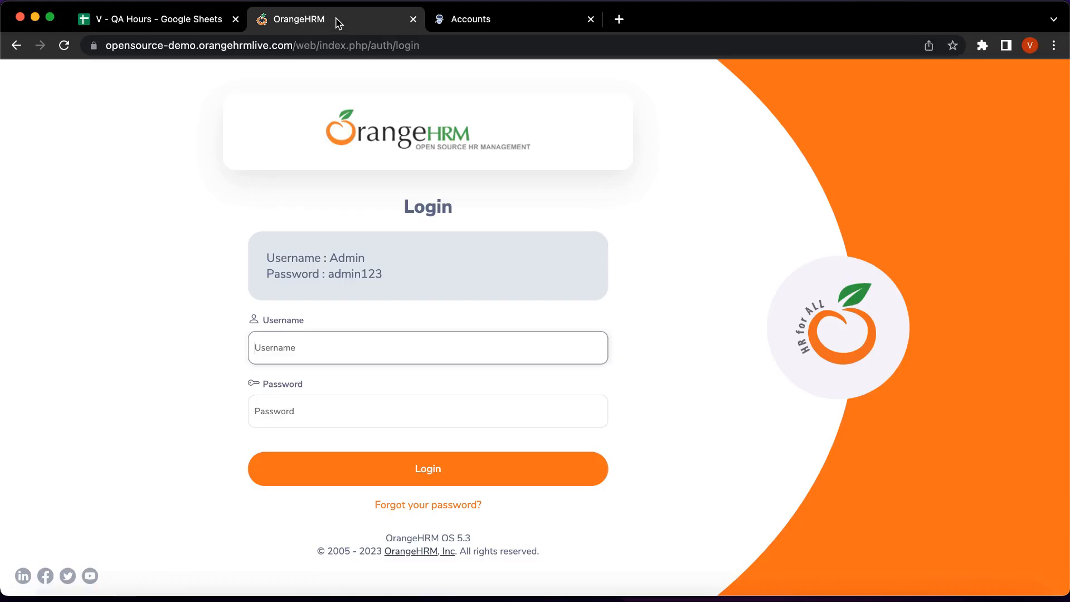
left_click(590, 21)
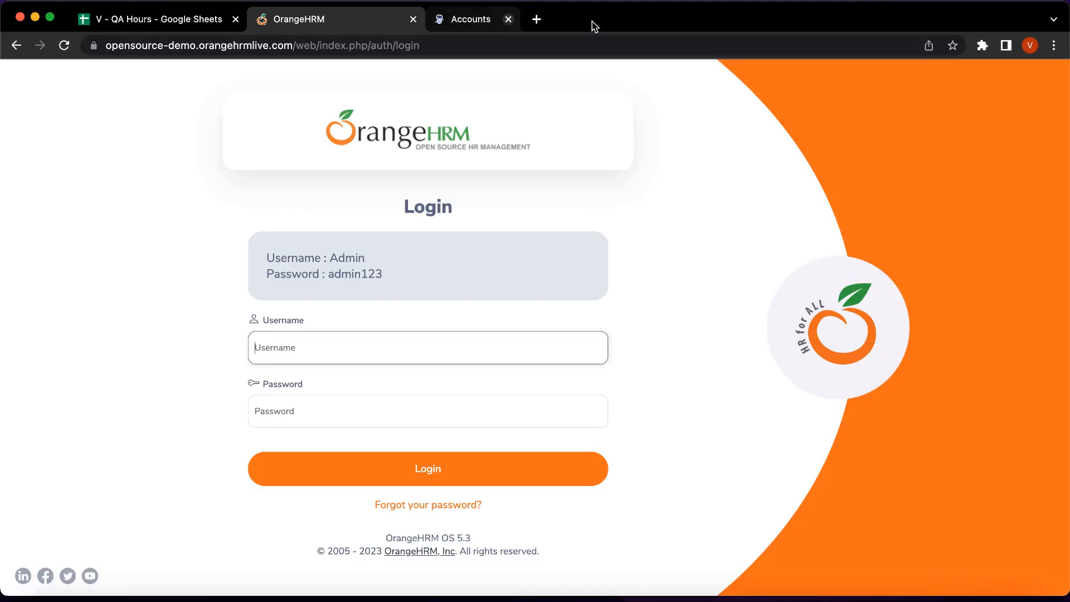
left_click(983, 46)
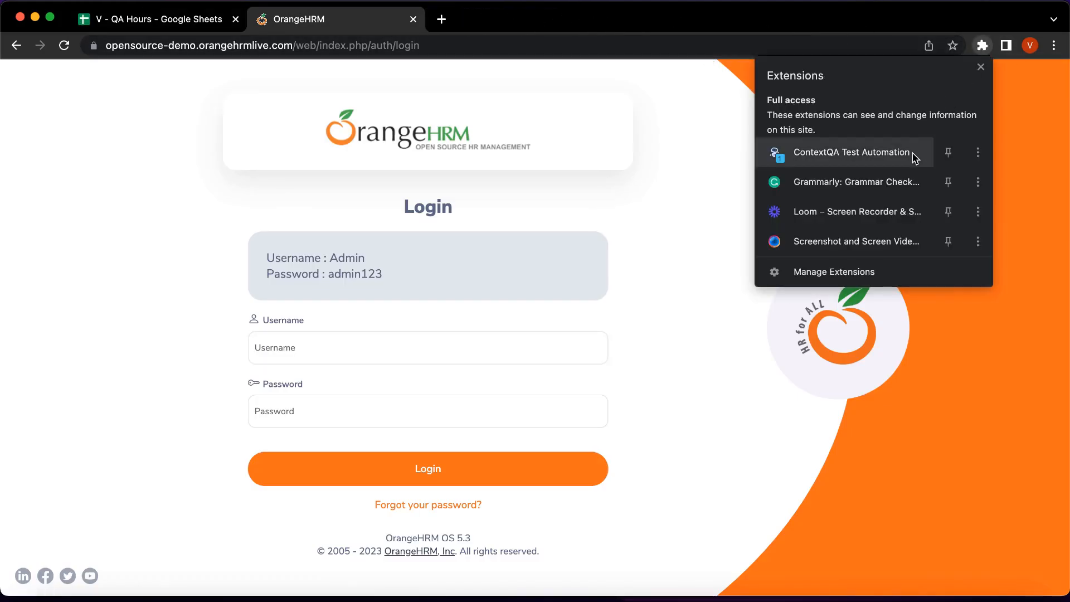
left_click(894, 157)
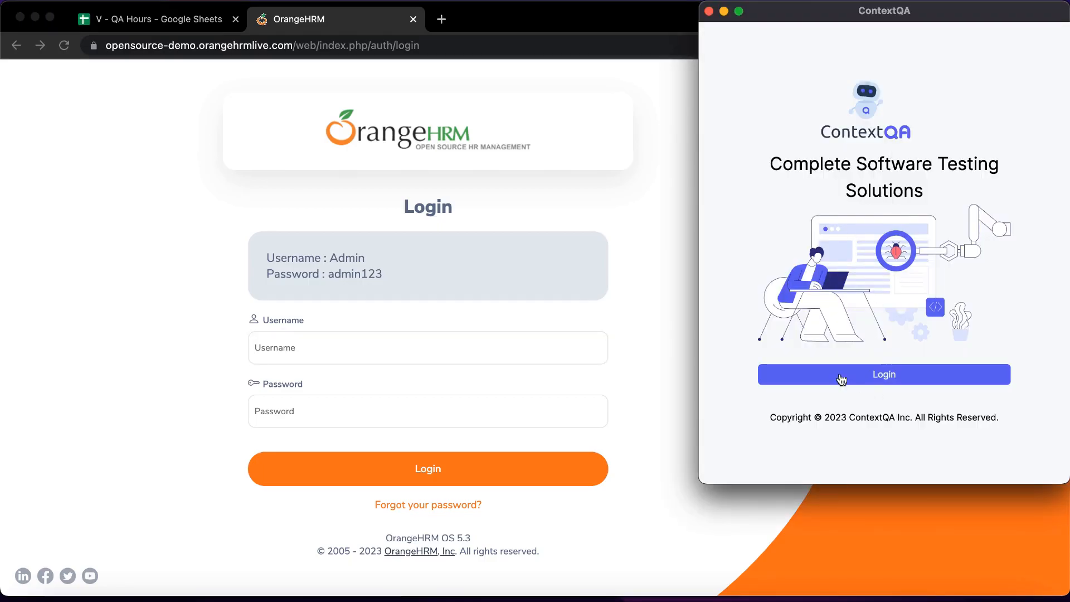
left_click(904, 379)
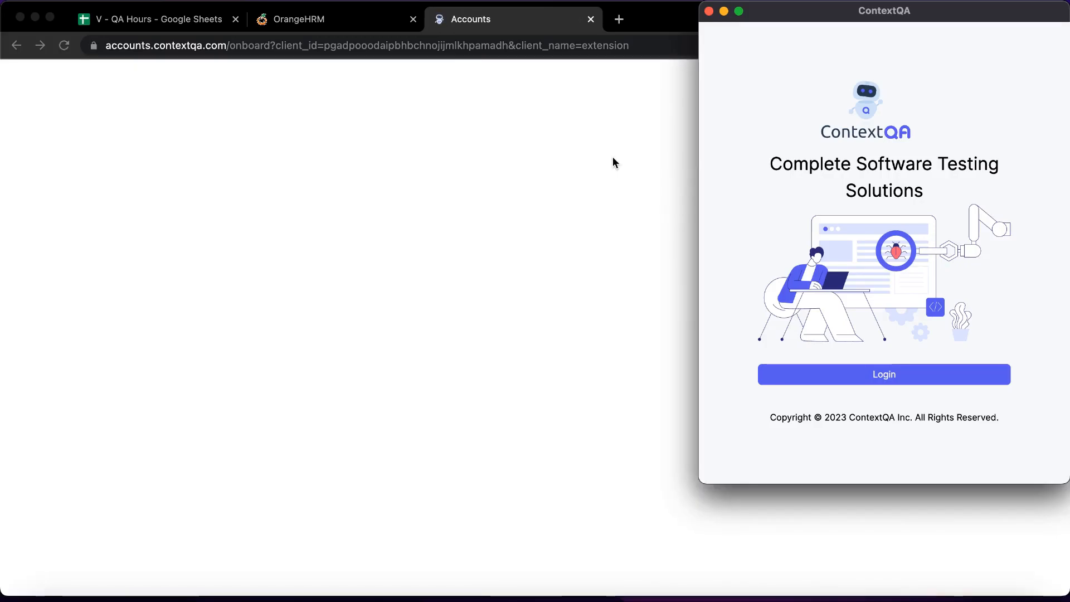
Sign in to ContextQA with organization 'qademo', the saved e-mail and the account password.
left_click(616, 156)
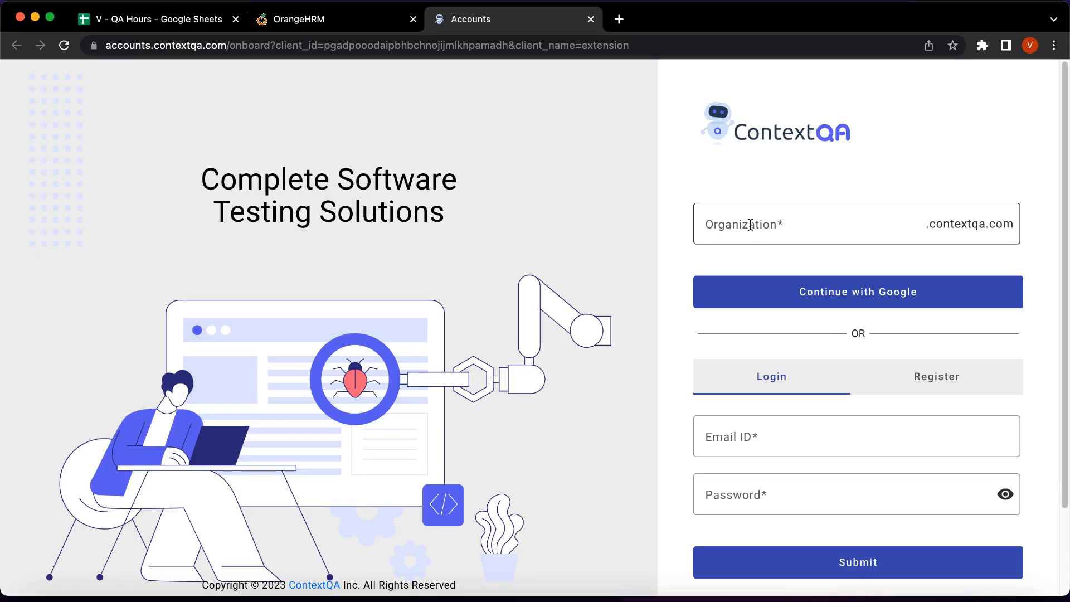
left_click(751, 226)
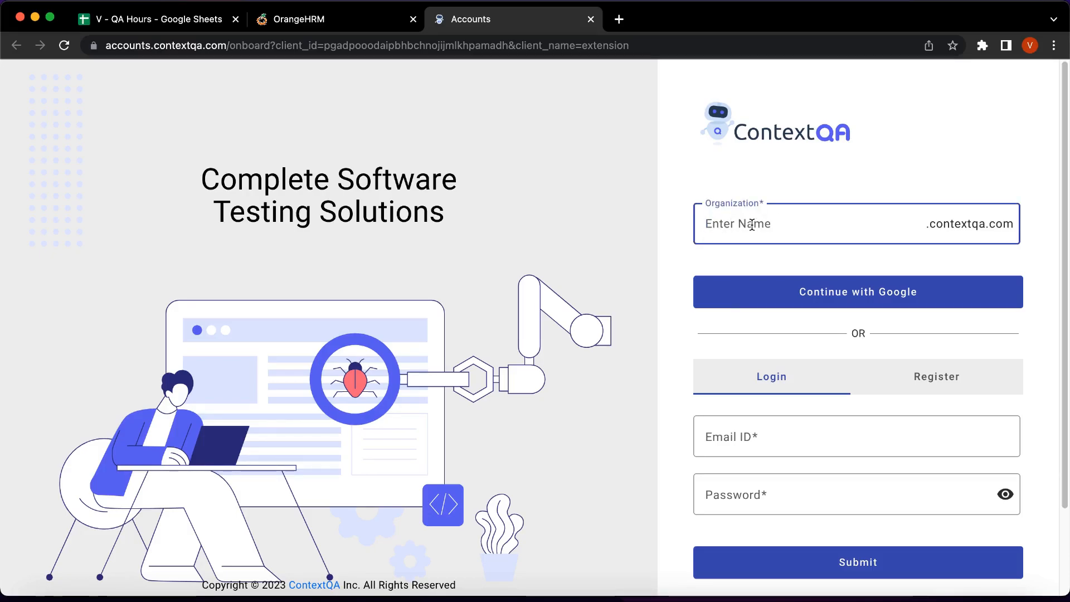
type("qademo")
left_click(767, 439)
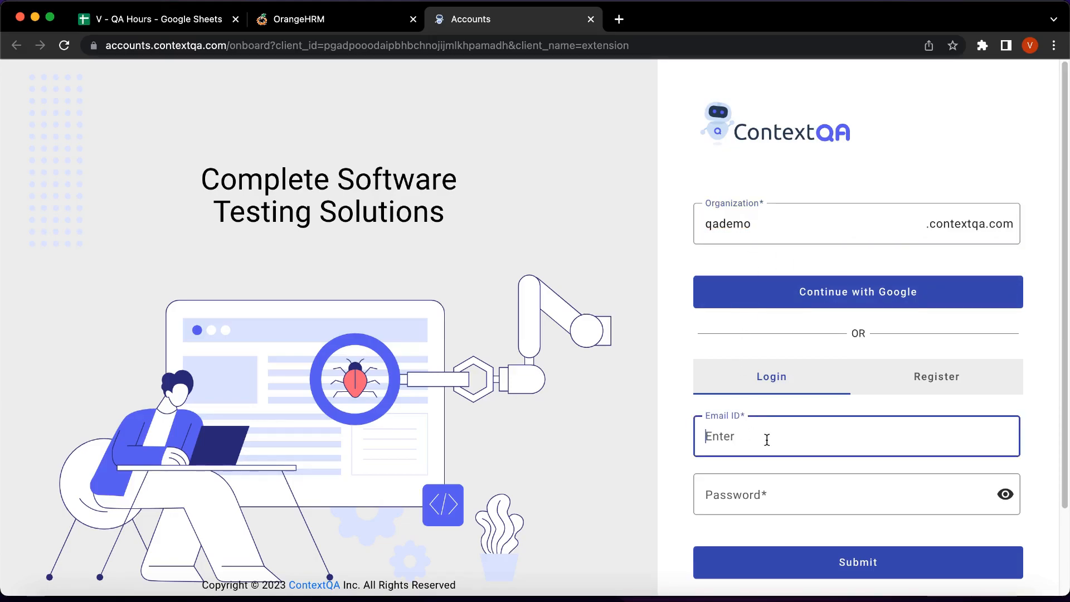
type("qa")
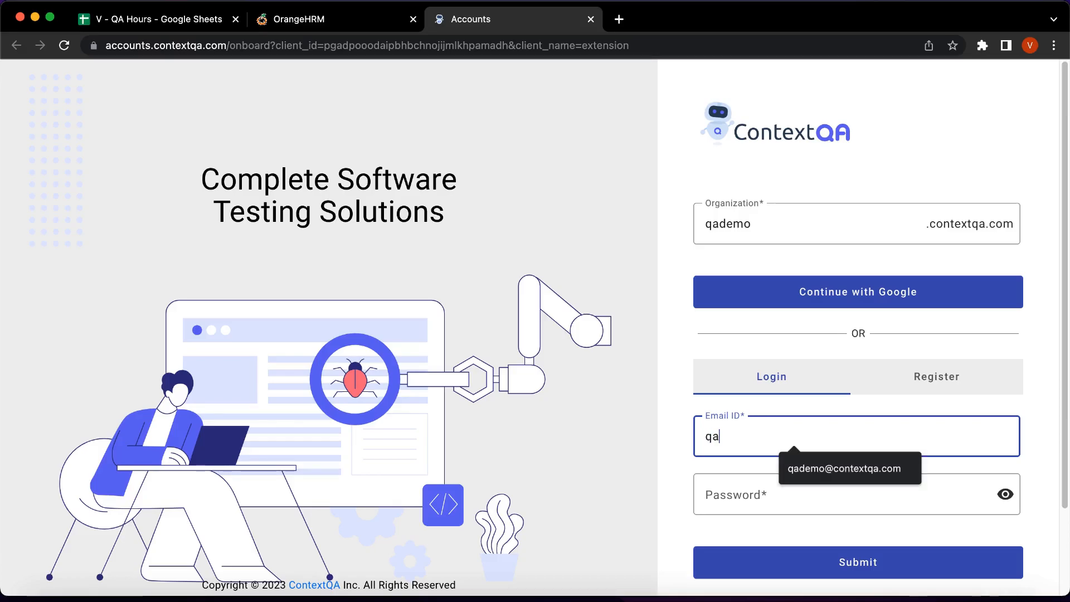
left_click(874, 473)
left_click(773, 494)
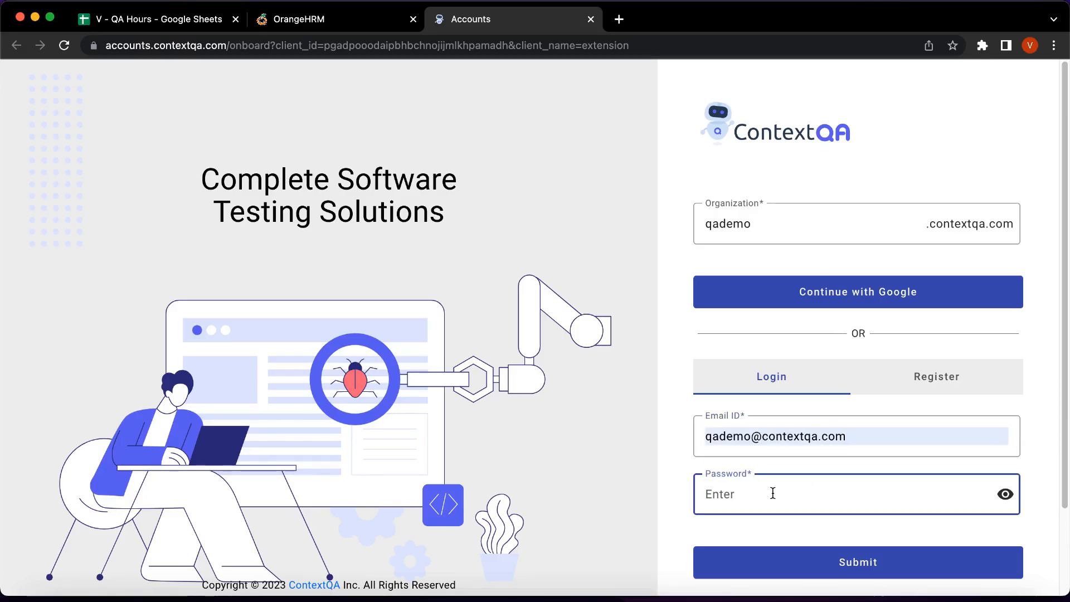
type("q••••")
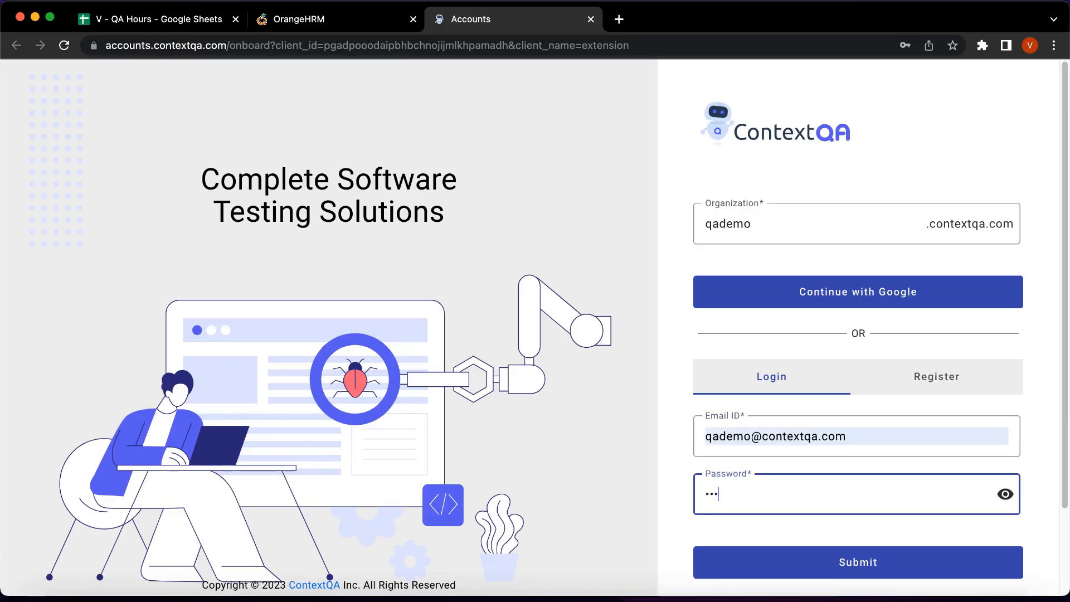
type("•••")
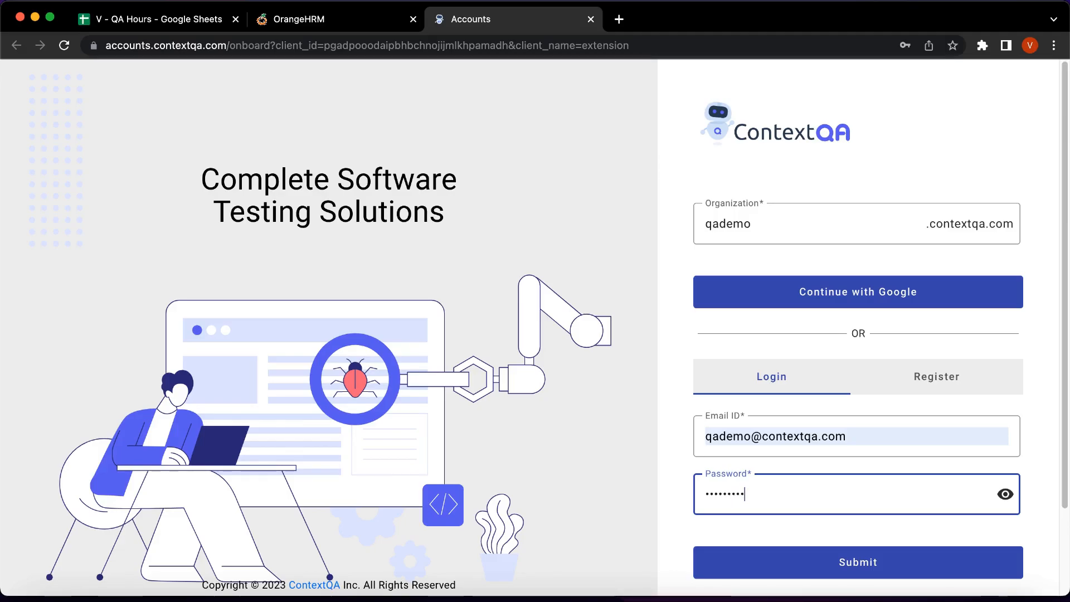
left_click(847, 563)
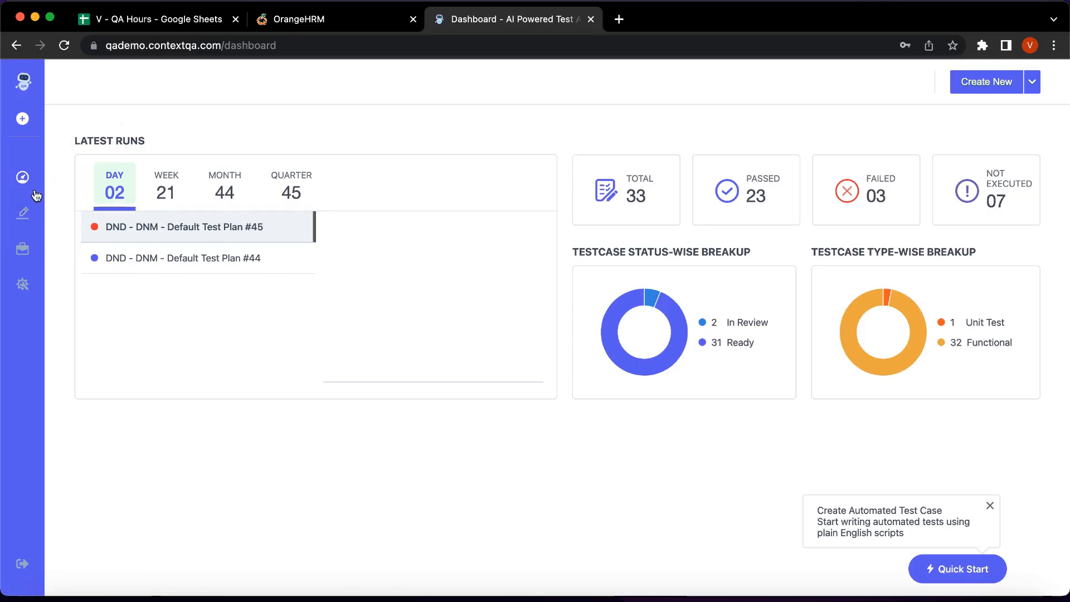
Go to Test Development and start a new test case from the Test Cases list.
left_click(24, 216)
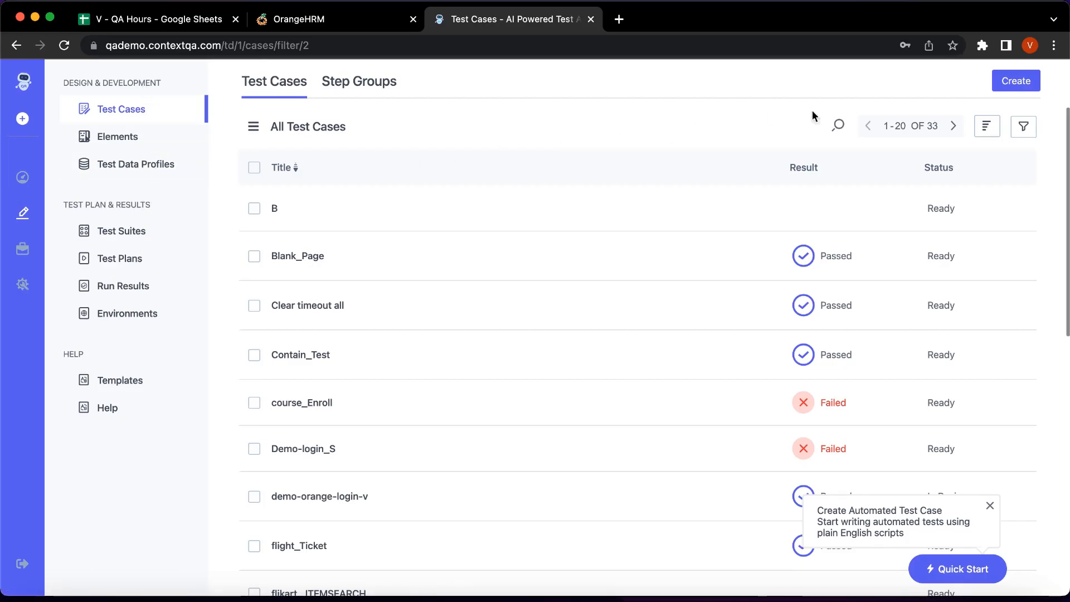
left_click(1015, 81)
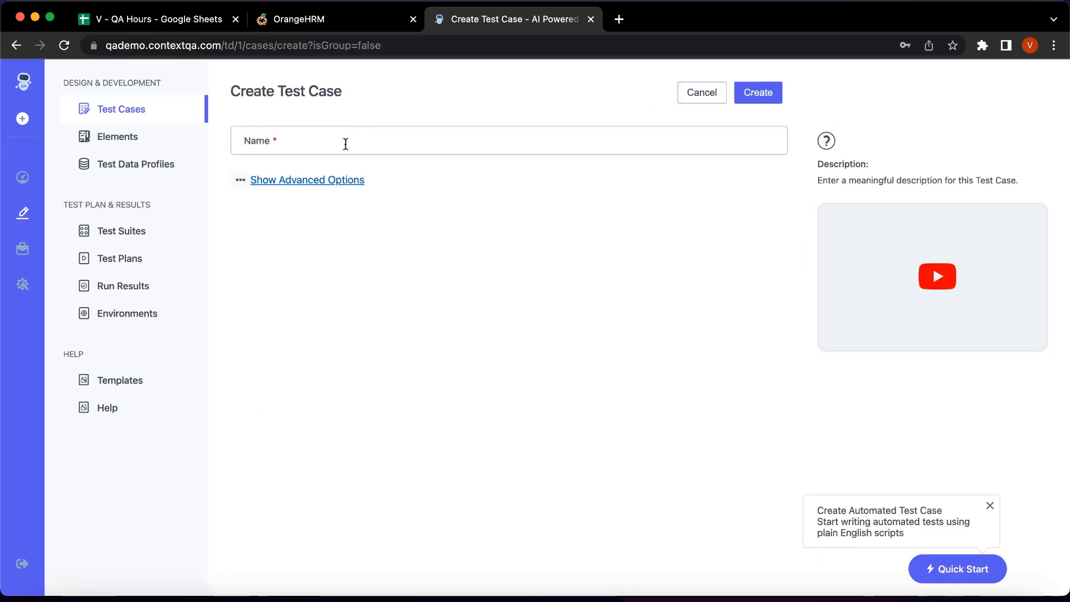
Name the test case demoOrangeHRMLogin with Medium priority and Functional test type.
left_click(331, 149)
type("demoO")
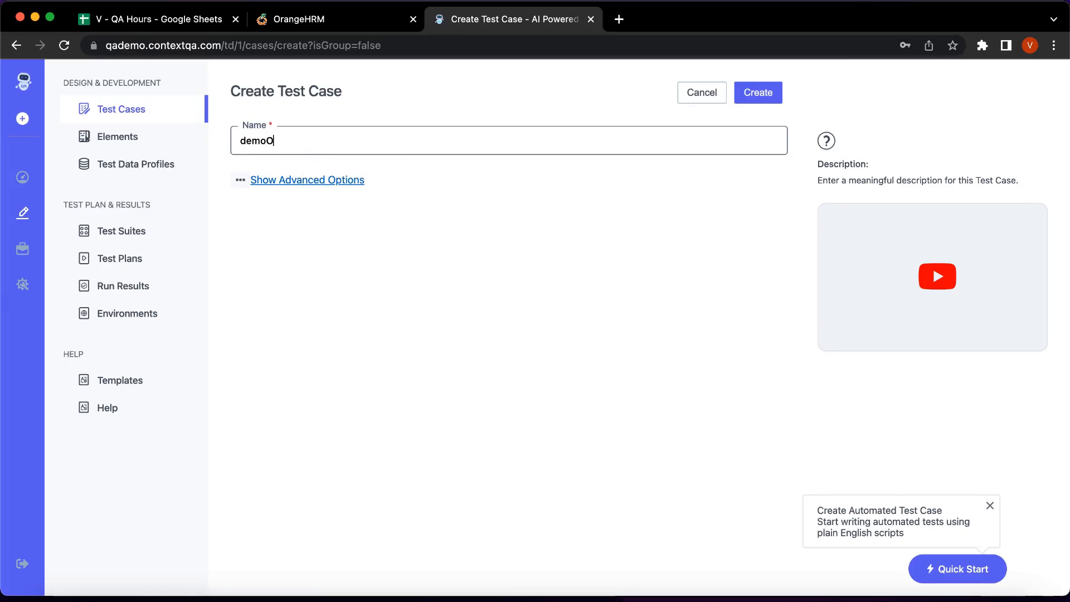
type("rangeHRMI")
key("BackSpace")
type("L")
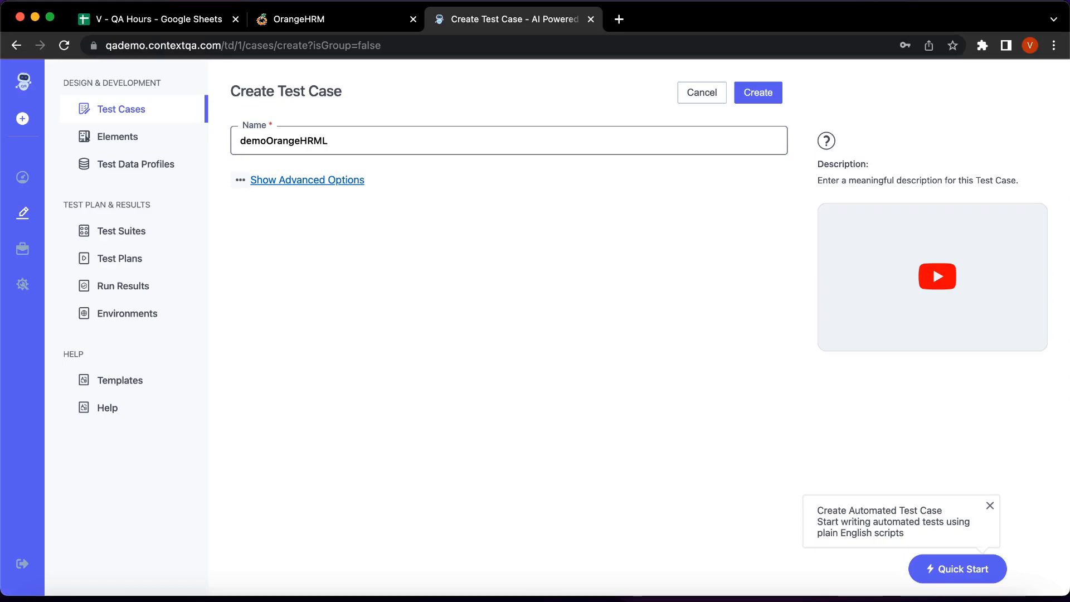
type("ogin")
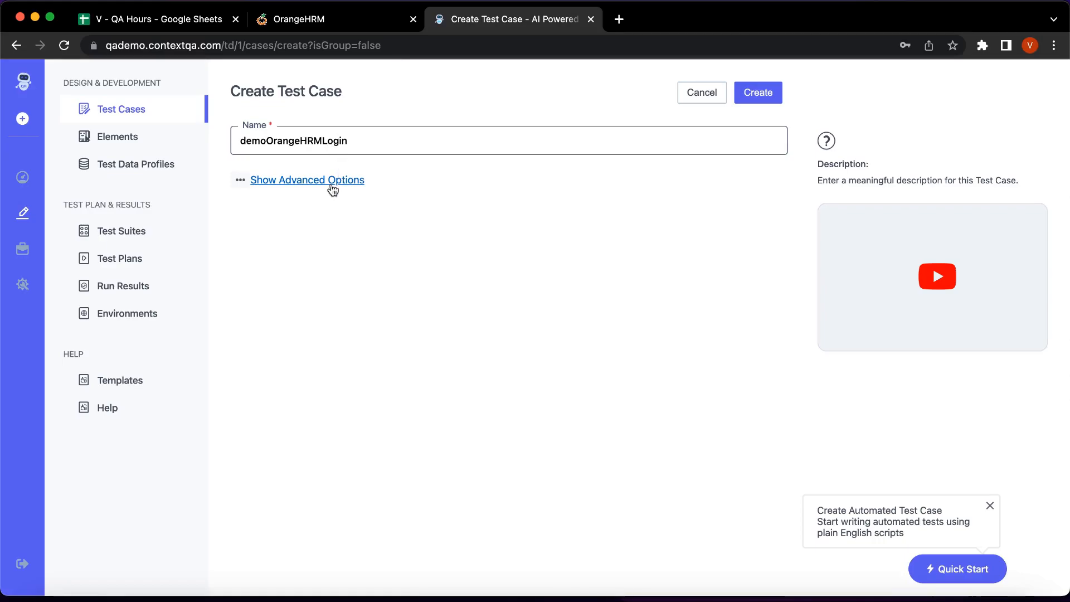
left_click(306, 181)
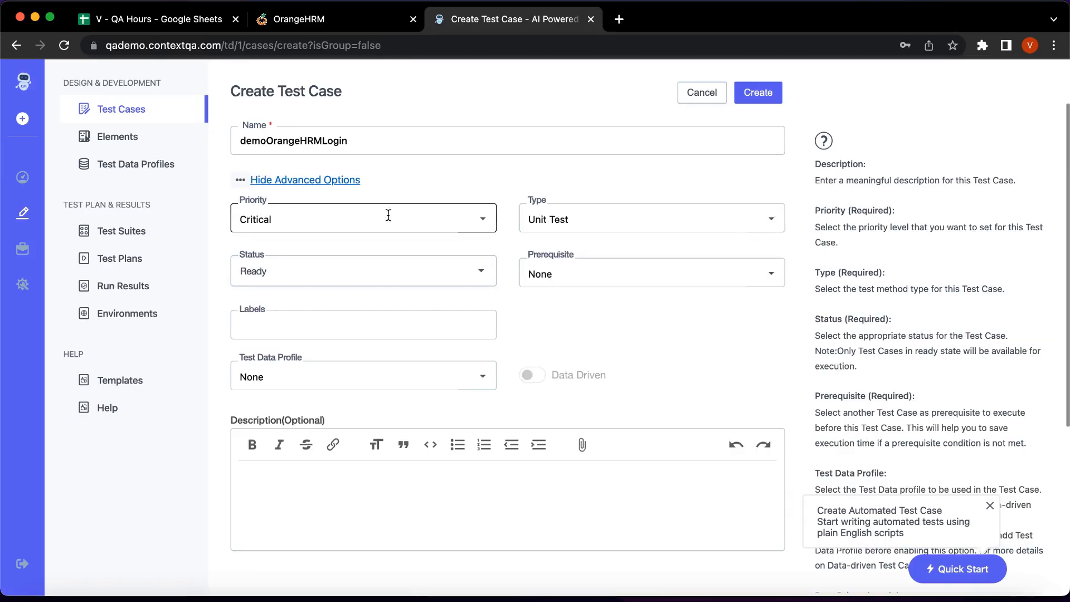
left_click(480, 223)
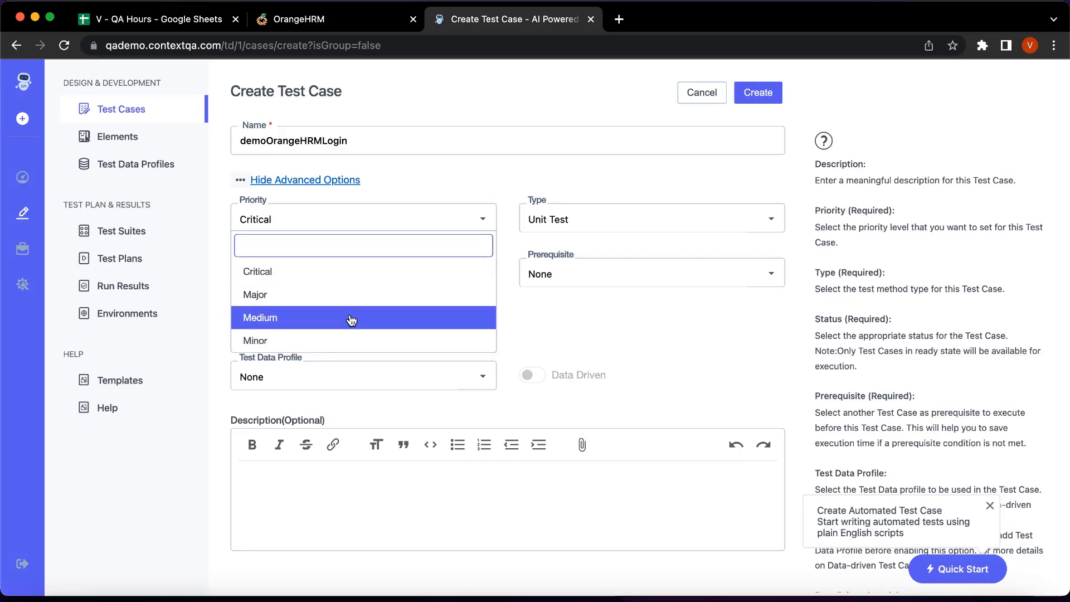
left_click(350, 317)
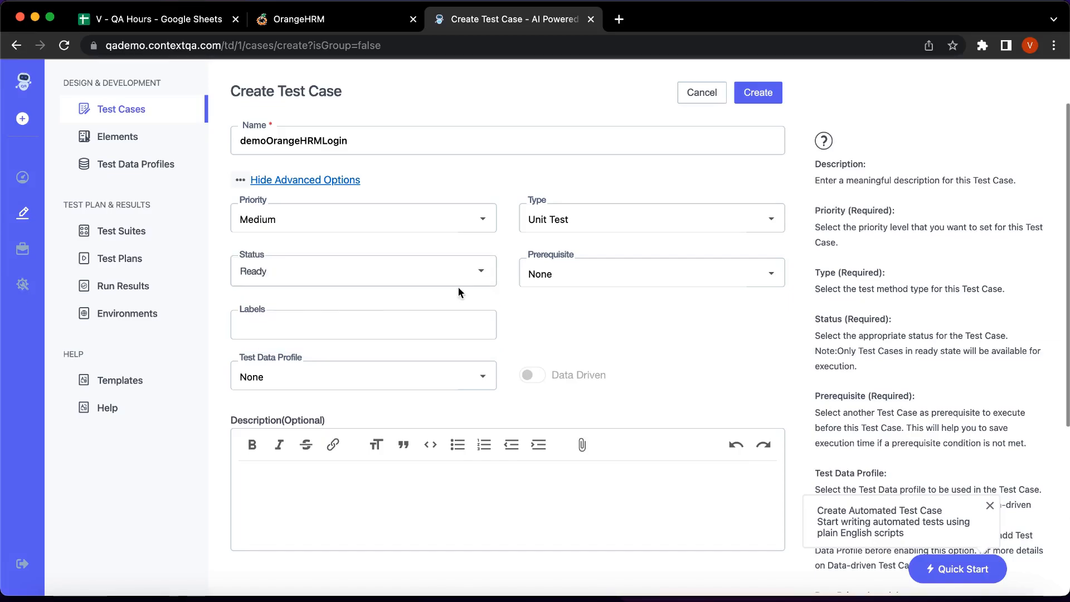
left_click(772, 219)
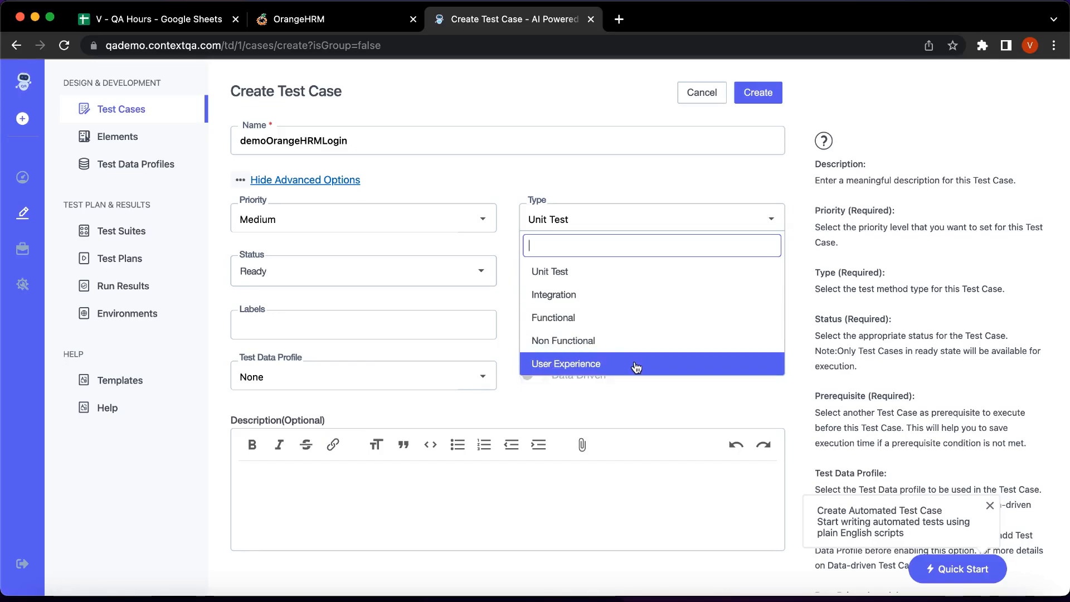
left_click(616, 317)
Add the description 'Testing' and create the test case.
scroll(435, 301, "down", 1)
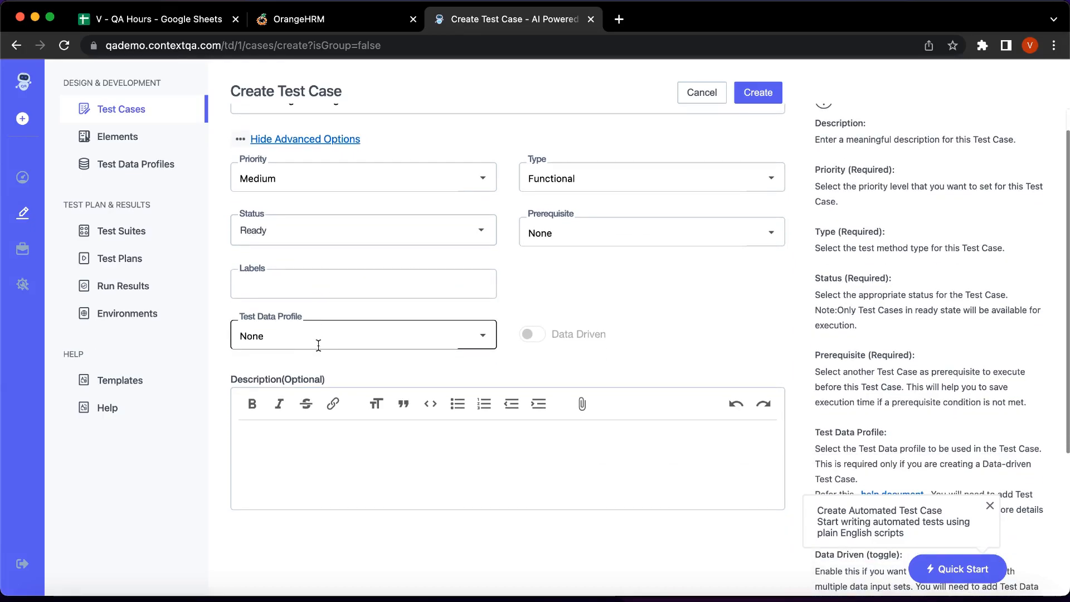
scroll(318, 344, "down", 1)
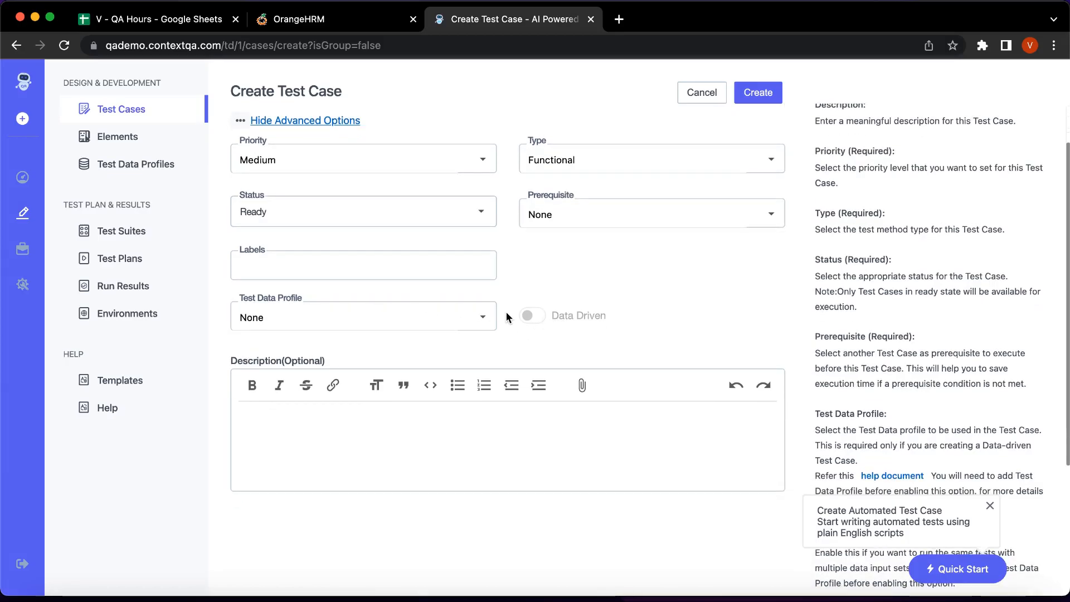
left_click(280, 422)
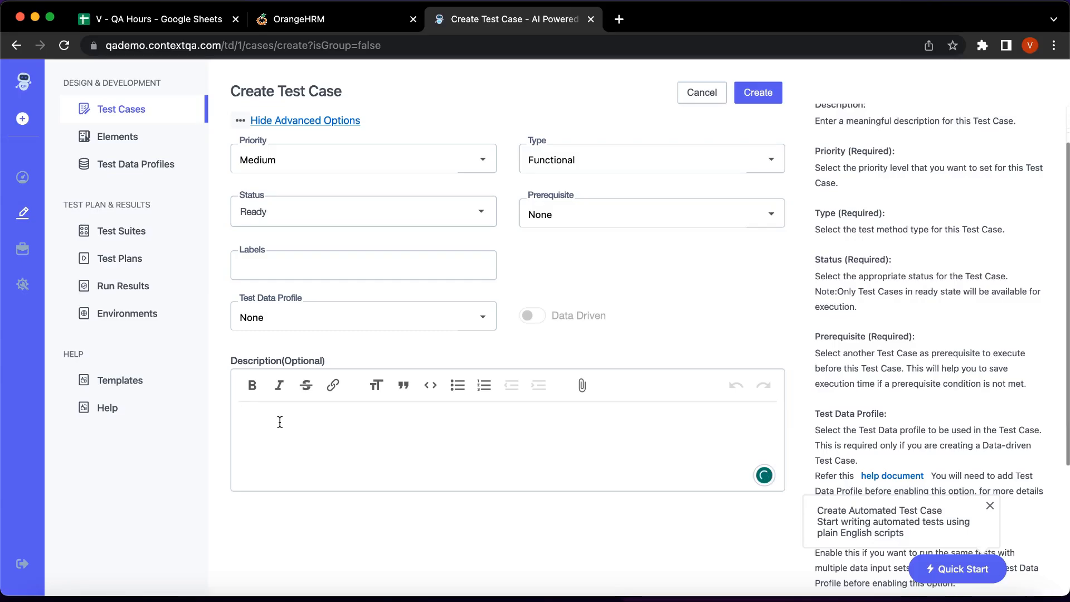
left_click(279, 422)
type("Testing")
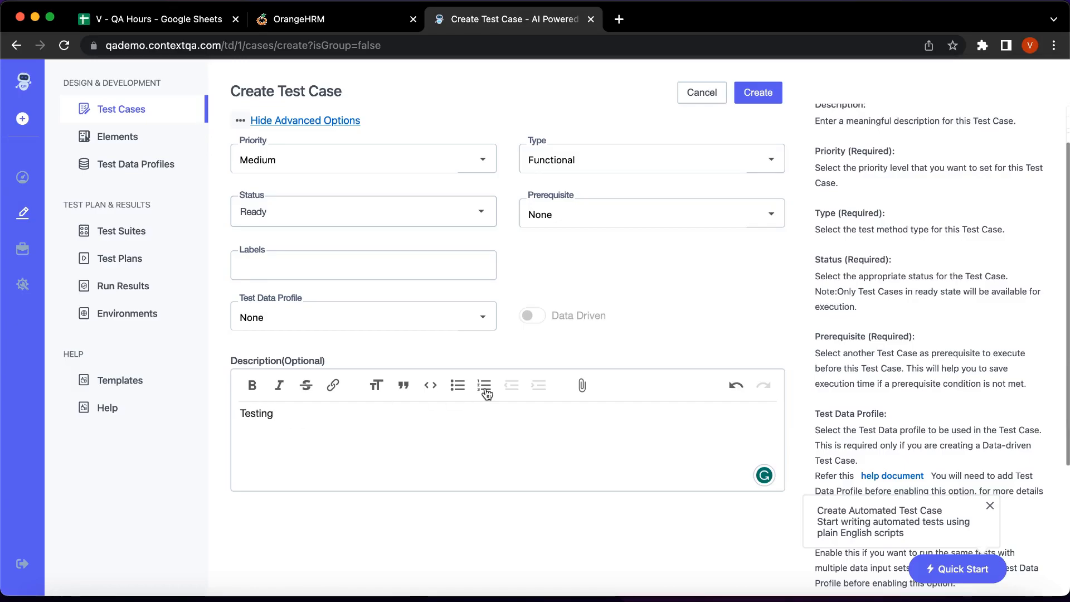
scroll(486, 392, "up", 2)
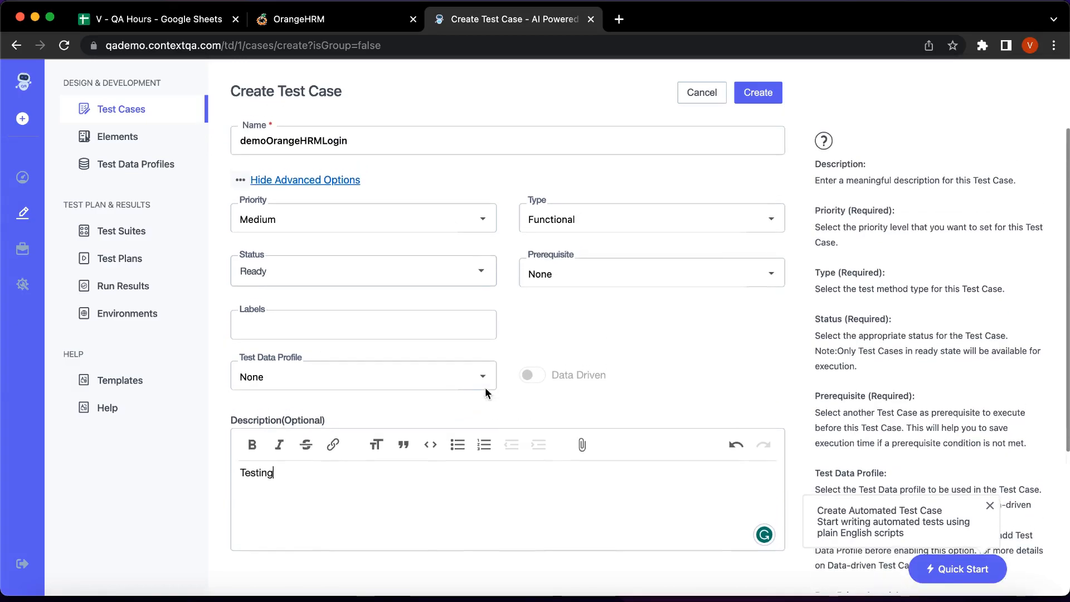
left_click(760, 95)
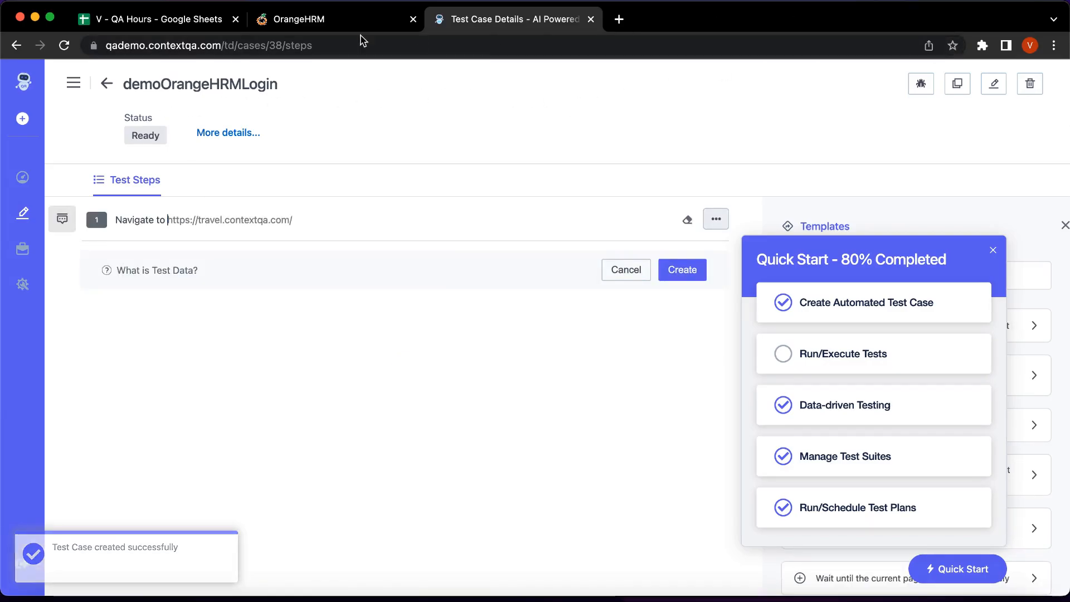
Open the ContextQA extension over OrangeHRM and filter its Test Case List by 'demo'.
left_click(322, 26)
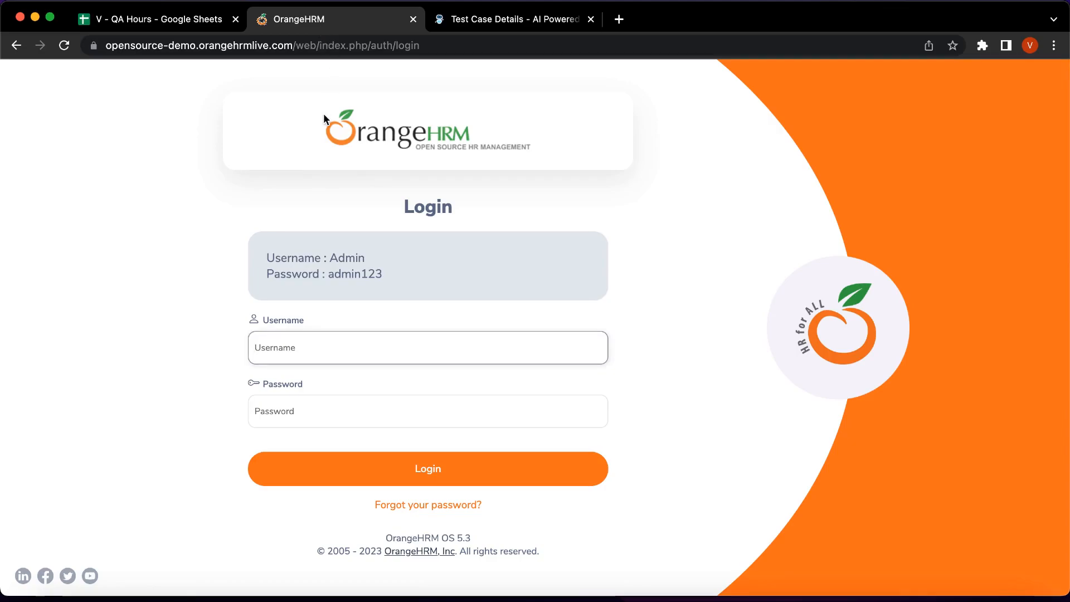
left_click(982, 46)
left_click(875, 158)
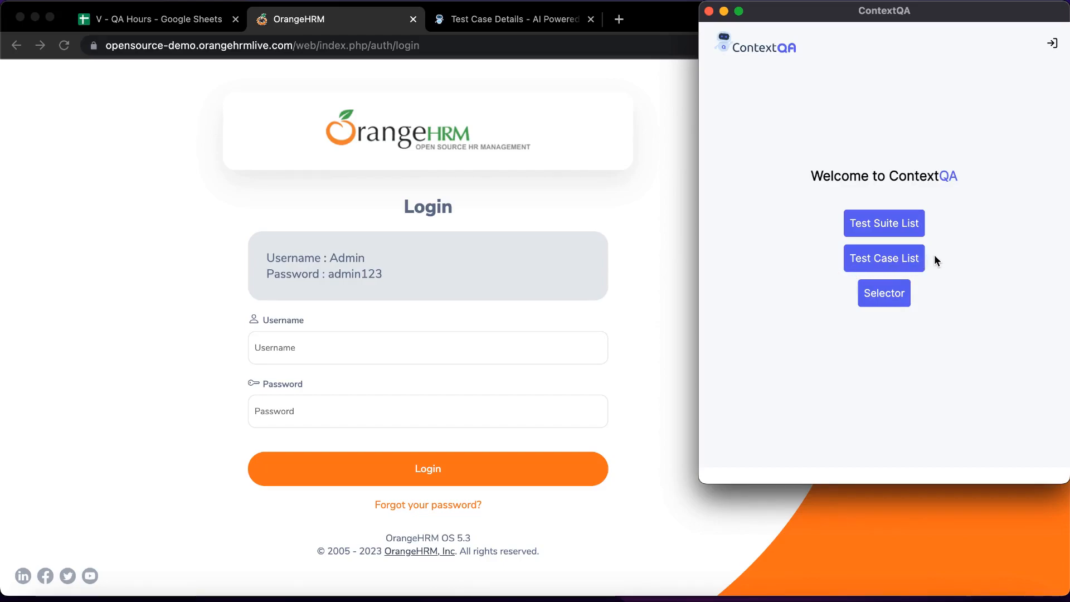
left_click(904, 265)
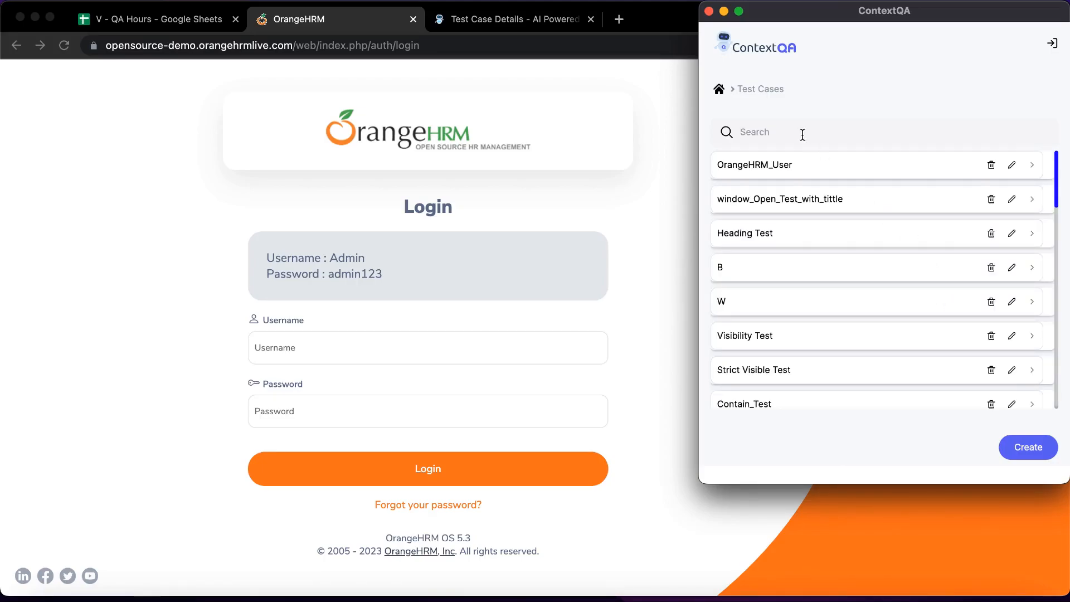
type("demo")
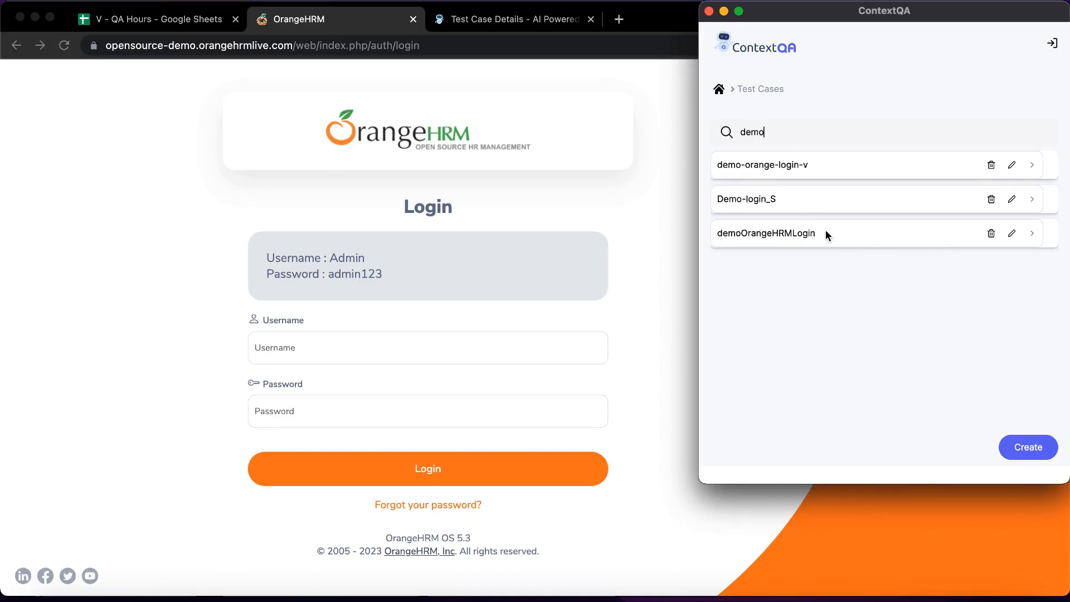
Open demoOrangeHRMLogin, start recording, and log into OrangeHRM with the demo admin credentials.
left_click(1033, 233)
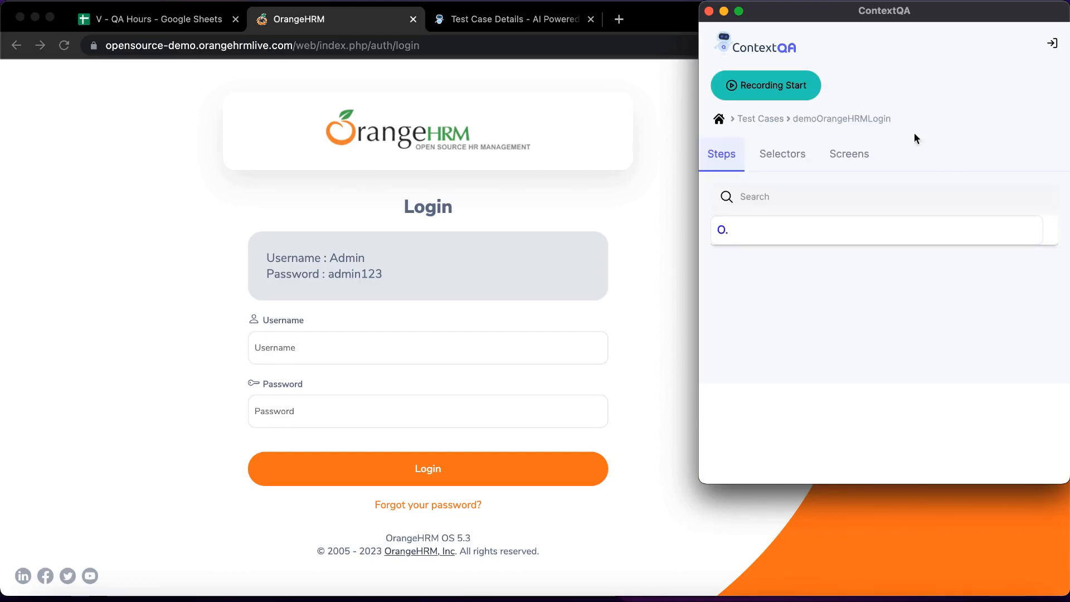
left_click(776, 90)
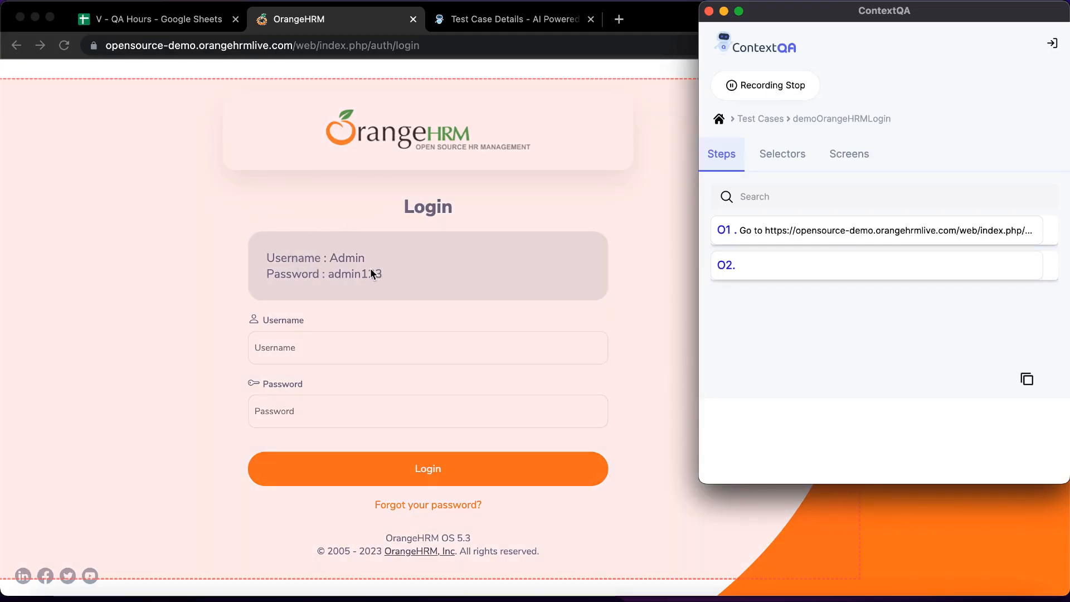
left_click(318, 347)
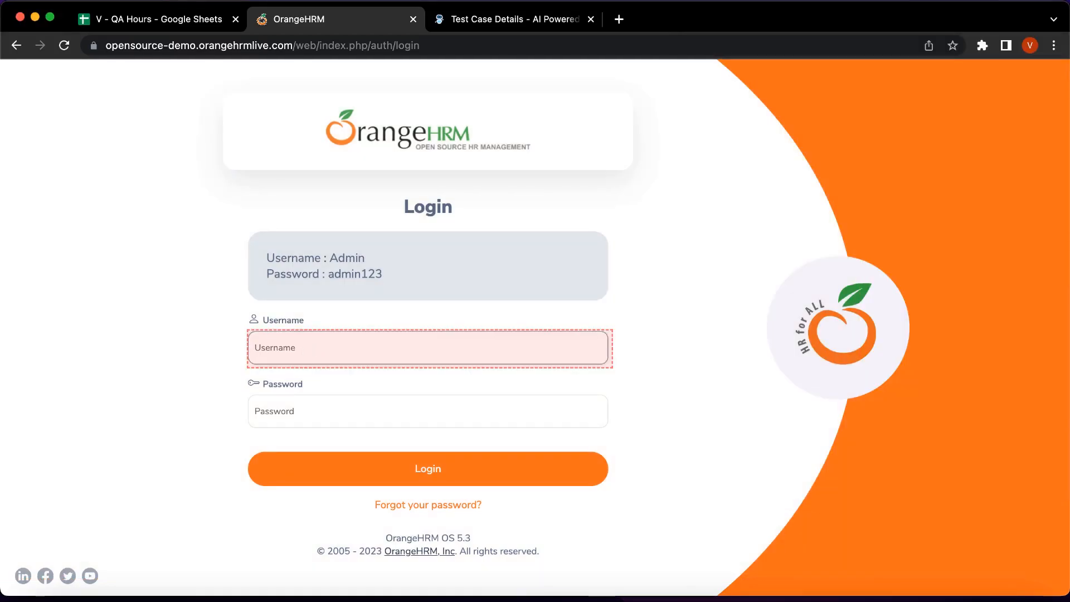
type("Admin")
left_click(344, 383)
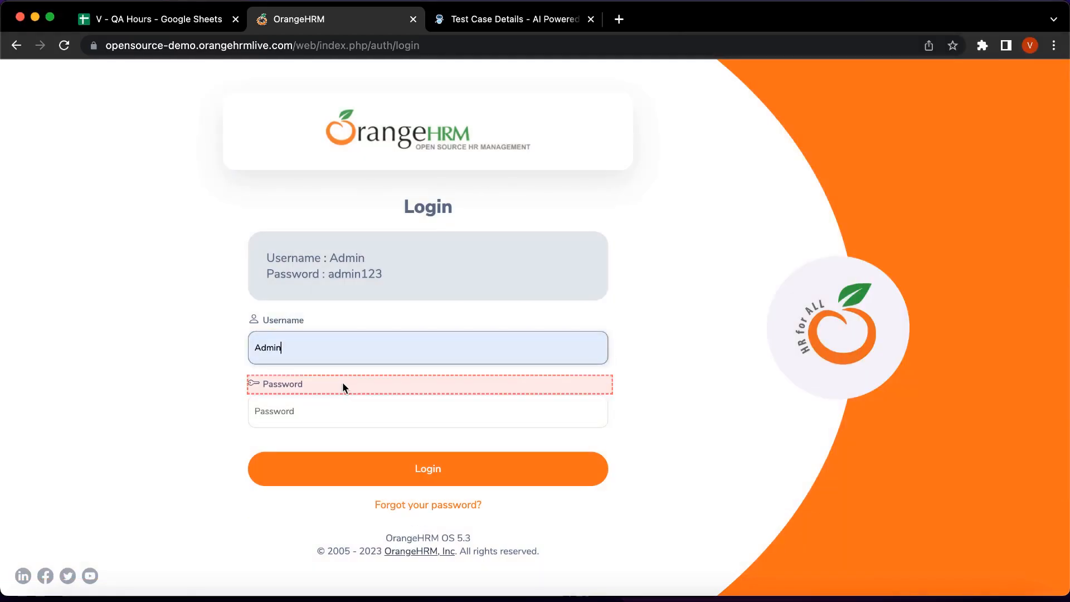
left_click(303, 419)
type("admin123")
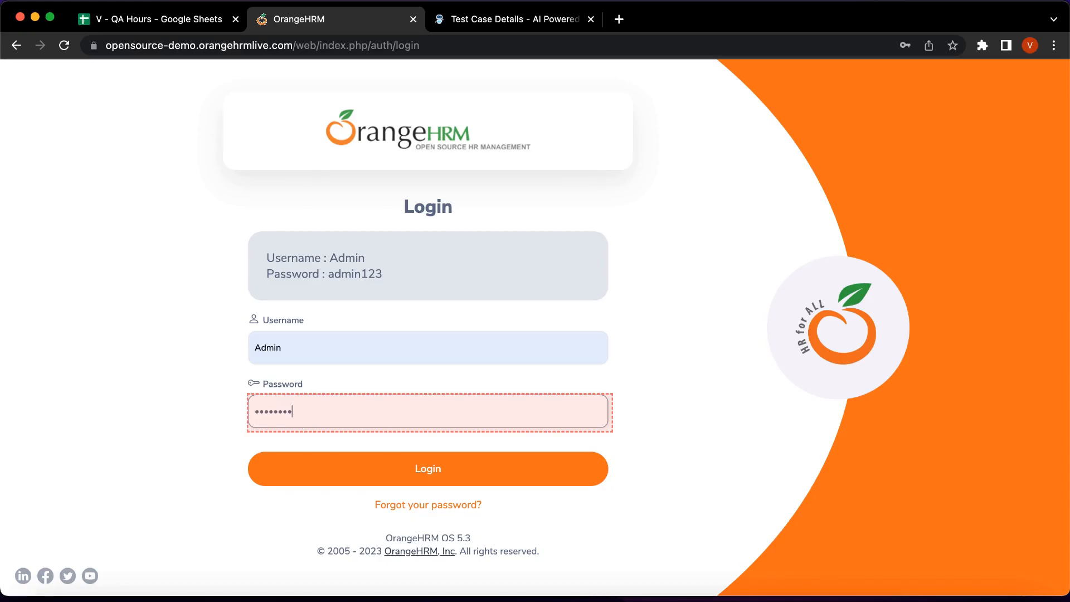
left_click(356, 469)
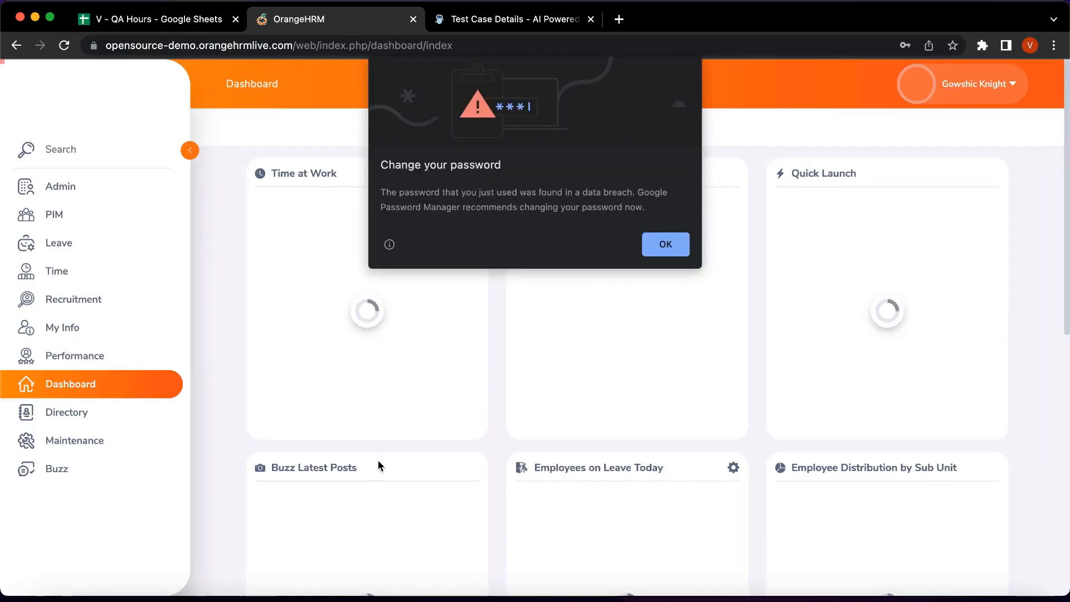
Dismiss the password warning, log out of OrangeHRM, and stop the recording.
left_click(664, 244)
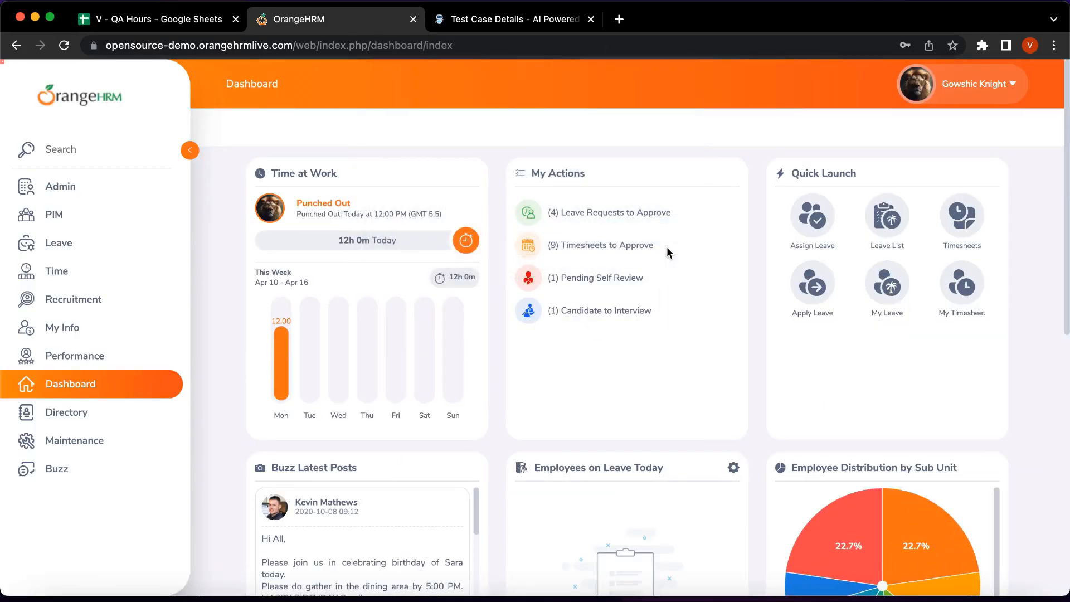
left_click(976, 84)
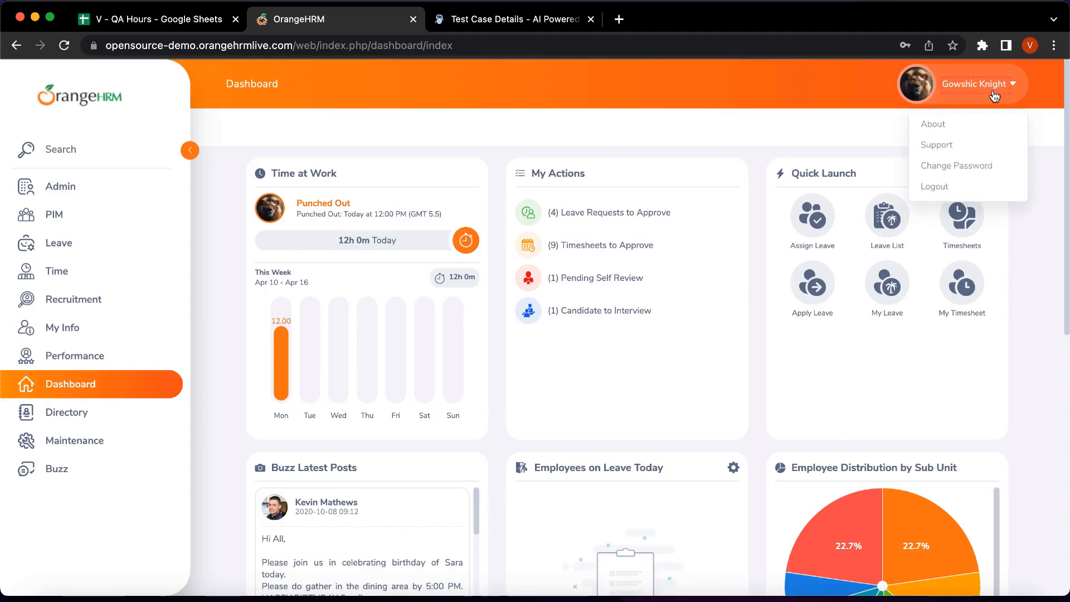
left_click(979, 184)
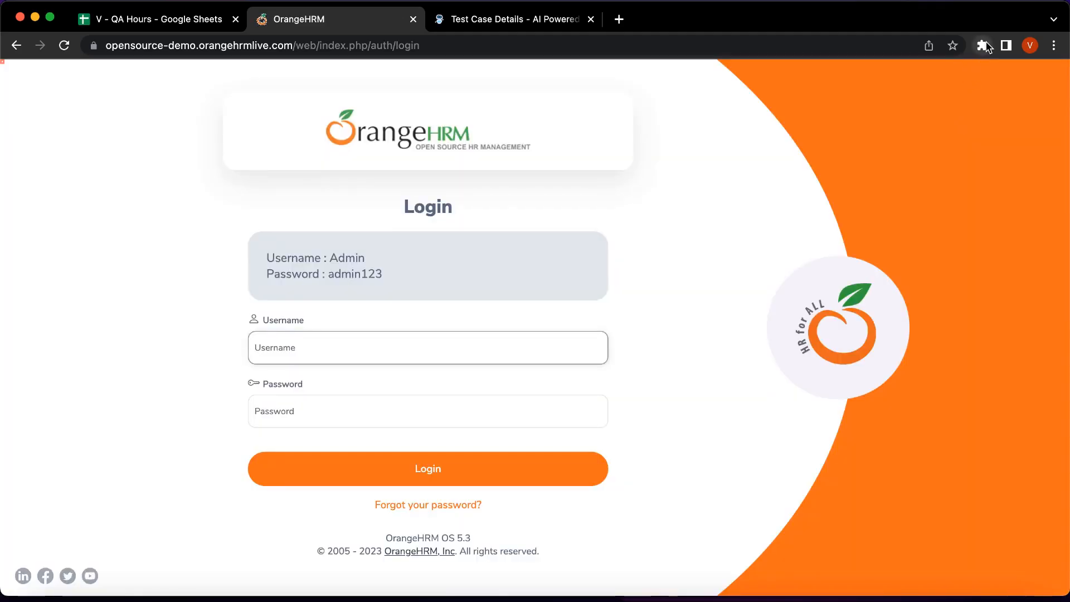
left_click(983, 45)
left_click(853, 182)
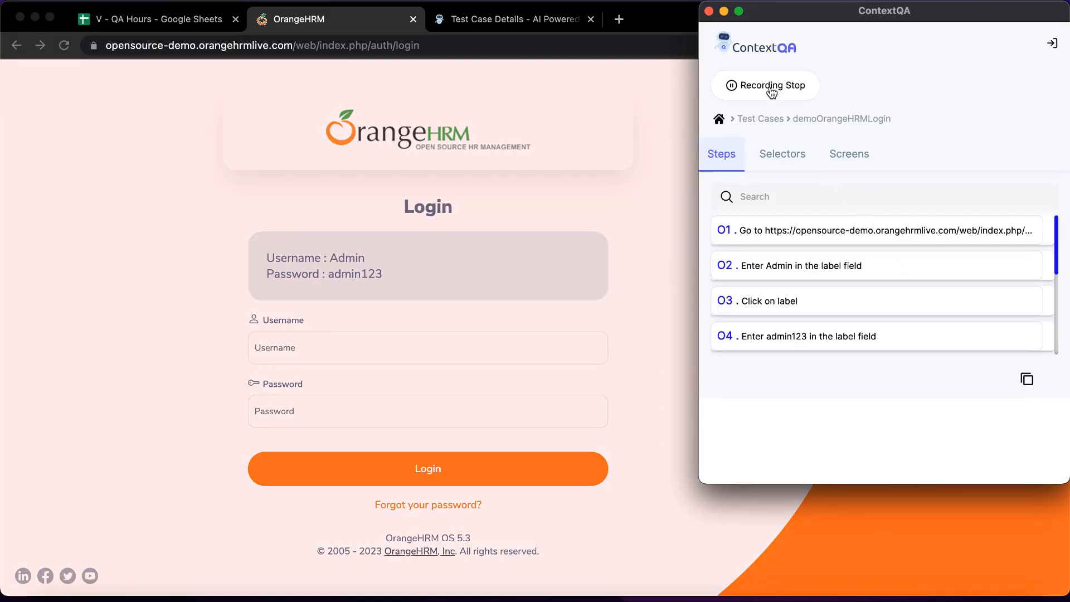
left_click(732, 86)
Save the recorded steps to demoOrangeHRMLogin and review the Steps list.
left_click(1011, 92)
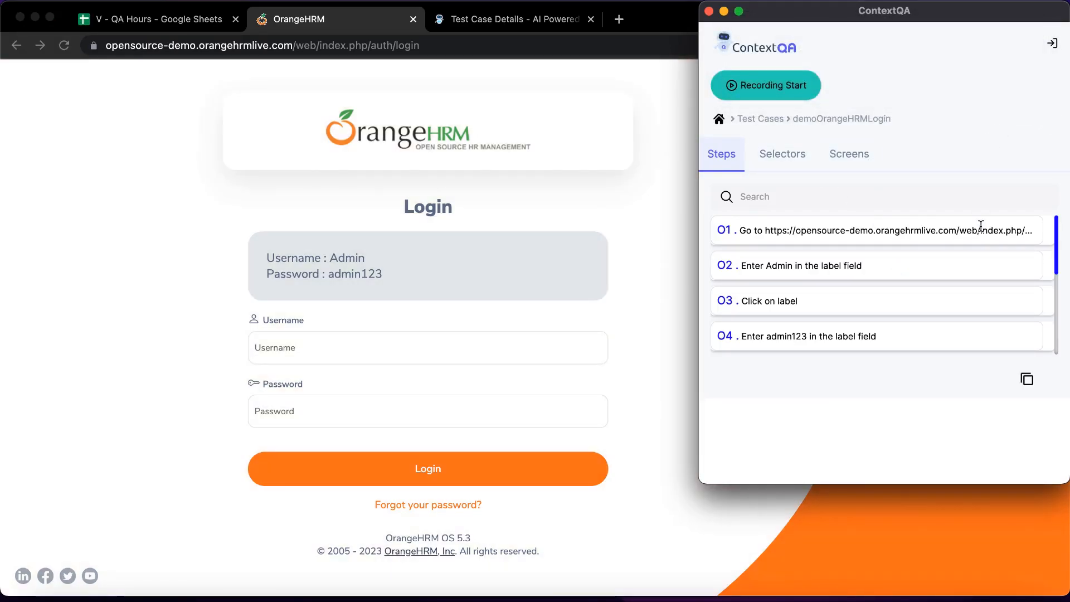
scroll(952, 271, "down", 2)
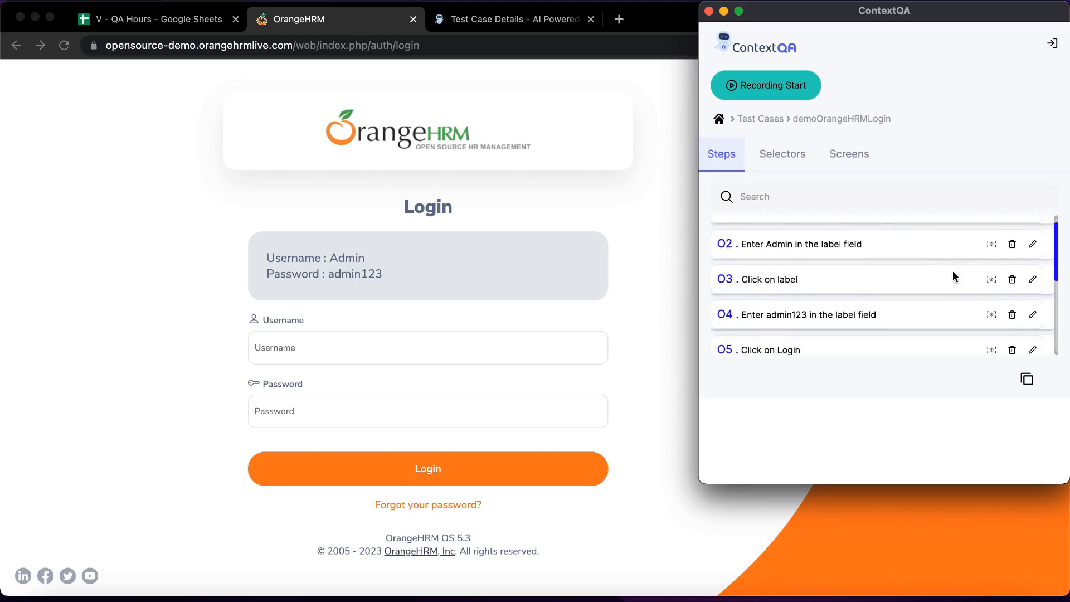
scroll(952, 271, "down", 1)
scroll(952, 270, "down", 1)
scroll(951, 271, "up", 3)
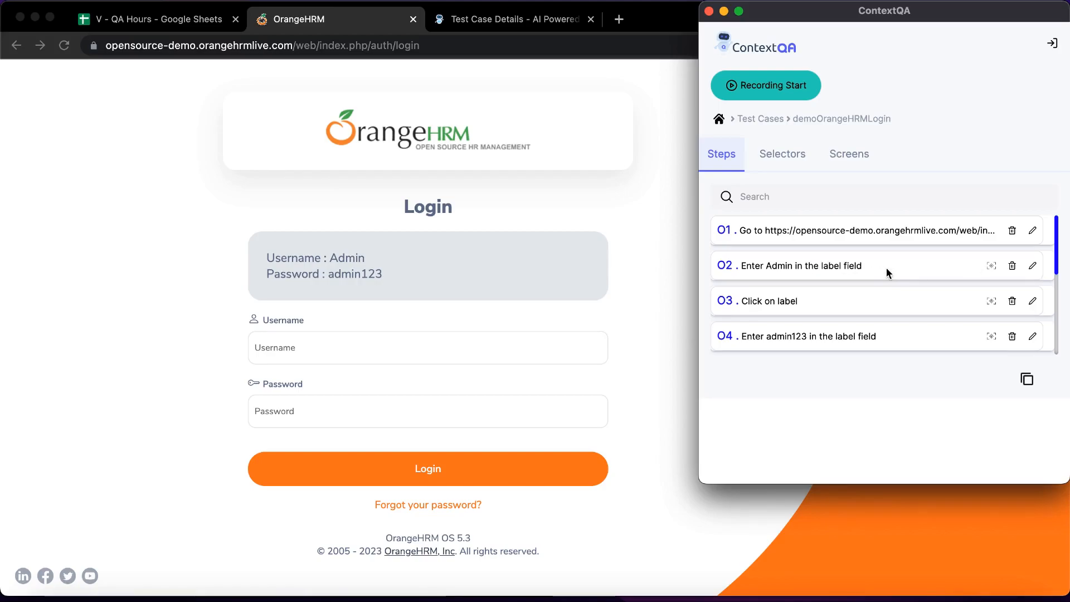
Highlight step 02's target element to confirm it is the Username field.
left_click(995, 264)
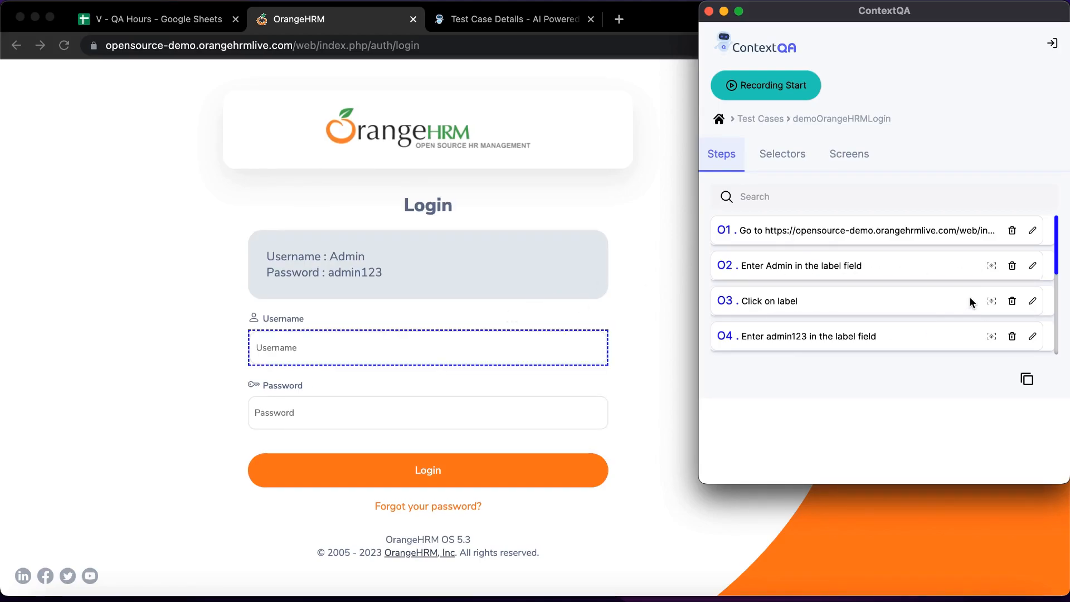
scroll(970, 301, "down", 1)
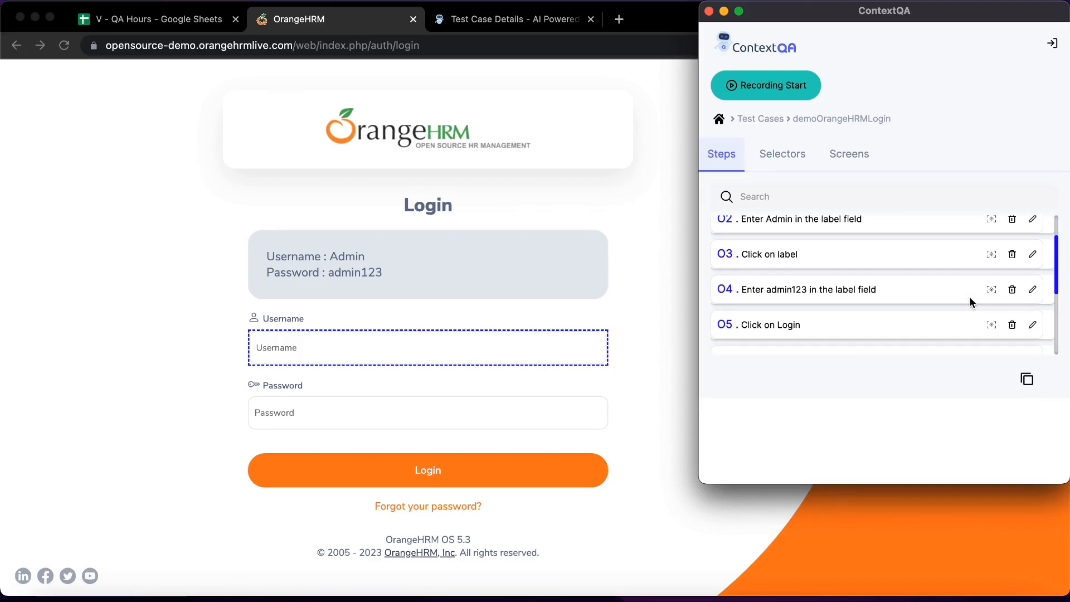
scroll(970, 301, "down", 1)
scroll(972, 310, "up", 1)
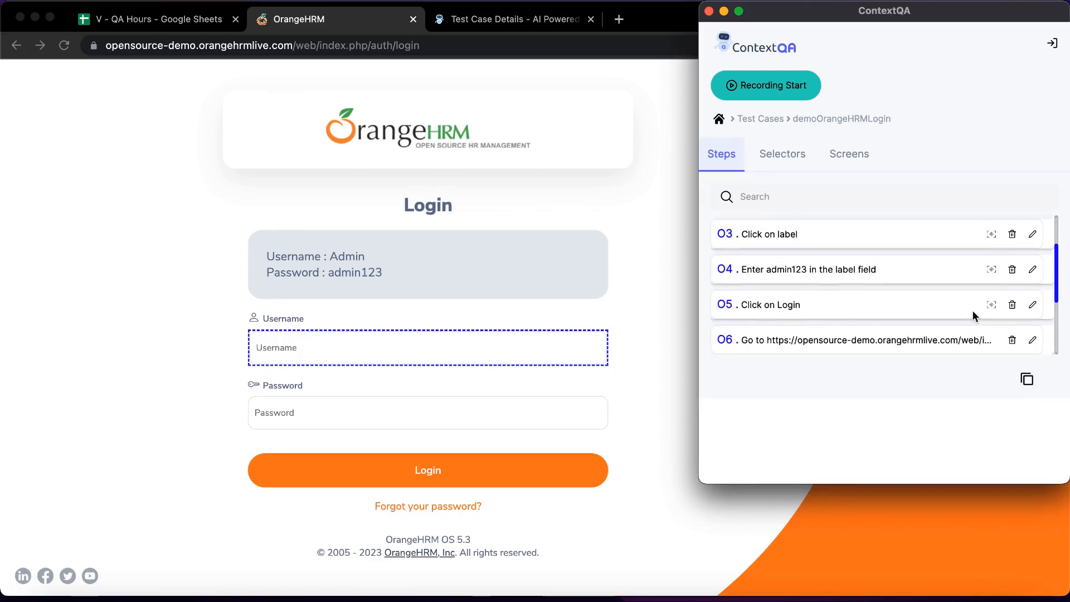
scroll(971, 255, "up", 1)
scroll(971, 254, "up", 1)
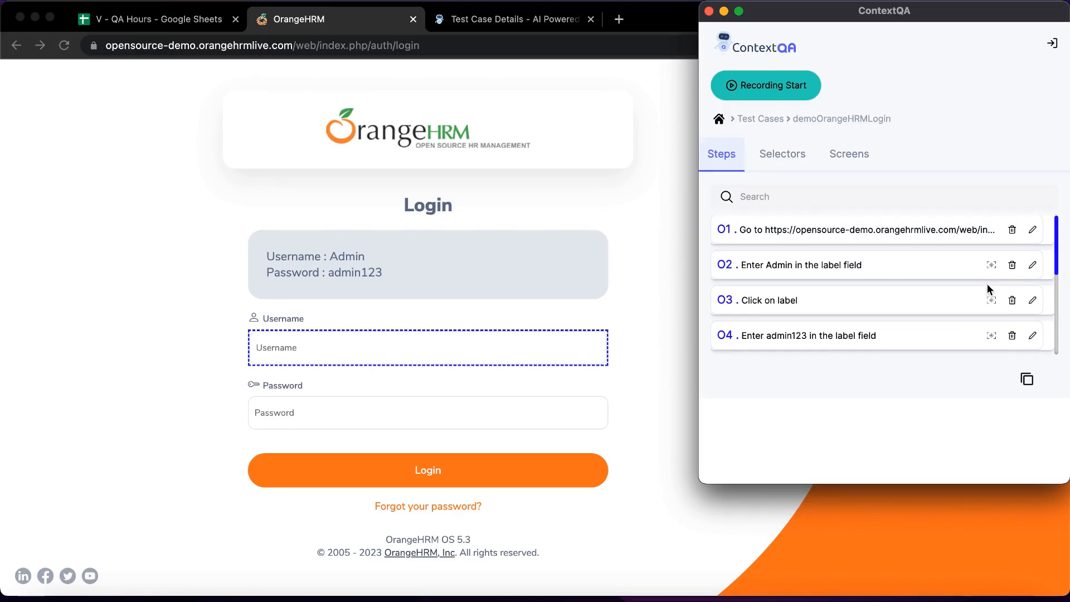
Change step 02's label to 'Username' so it reads 'Enter Admin in the Username field'.
left_click(1033, 266)
scroll(919, 201, "down", 1)
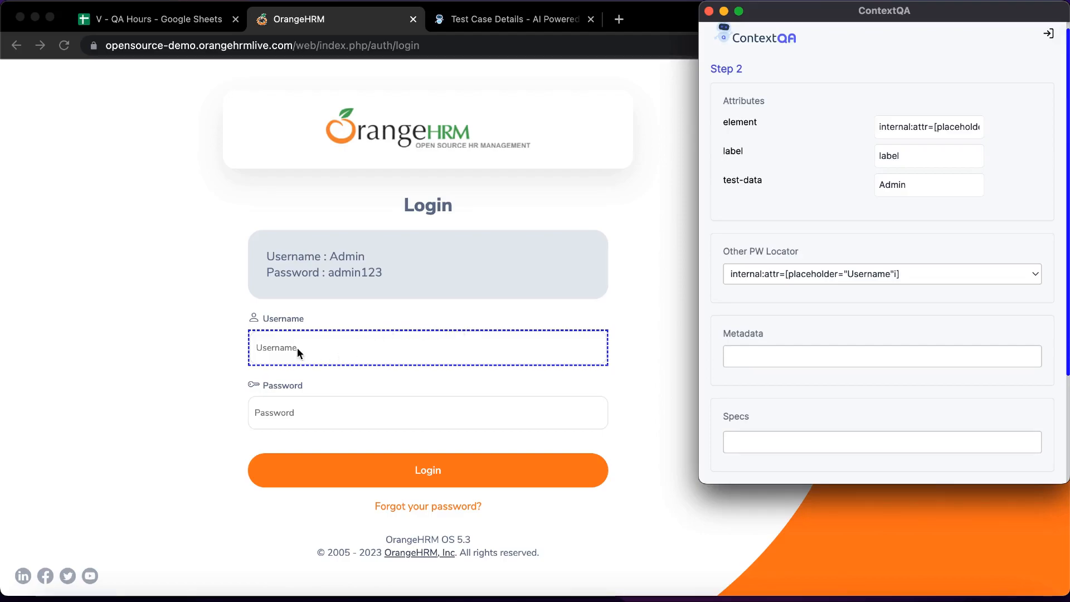
left_click(912, 161)
key("BackSpace")
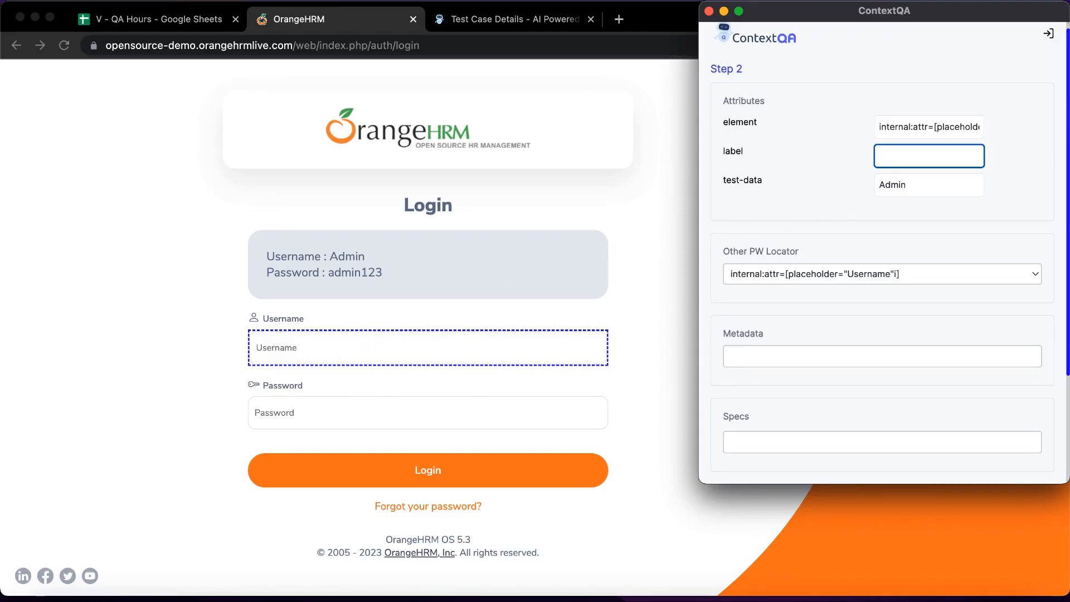
type("sername")
scroll(968, 178, "down", 5)
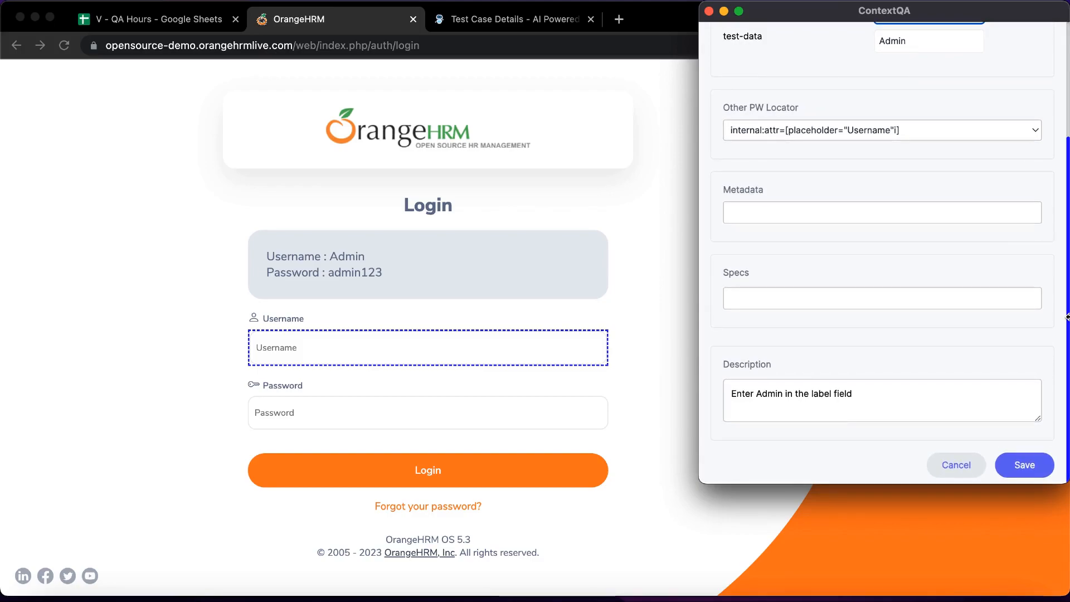
left_click(1036, 464)
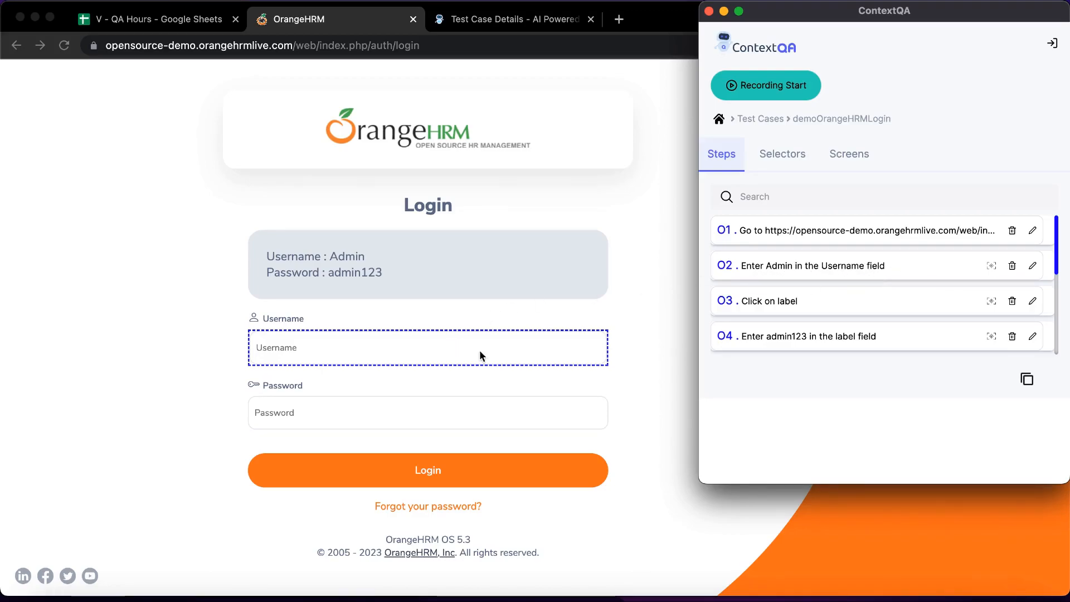
Reload the demoOrangeHRMLogin Test Case Details page to show its eight recorded steps.
scroll(957, 300, "down", 5)
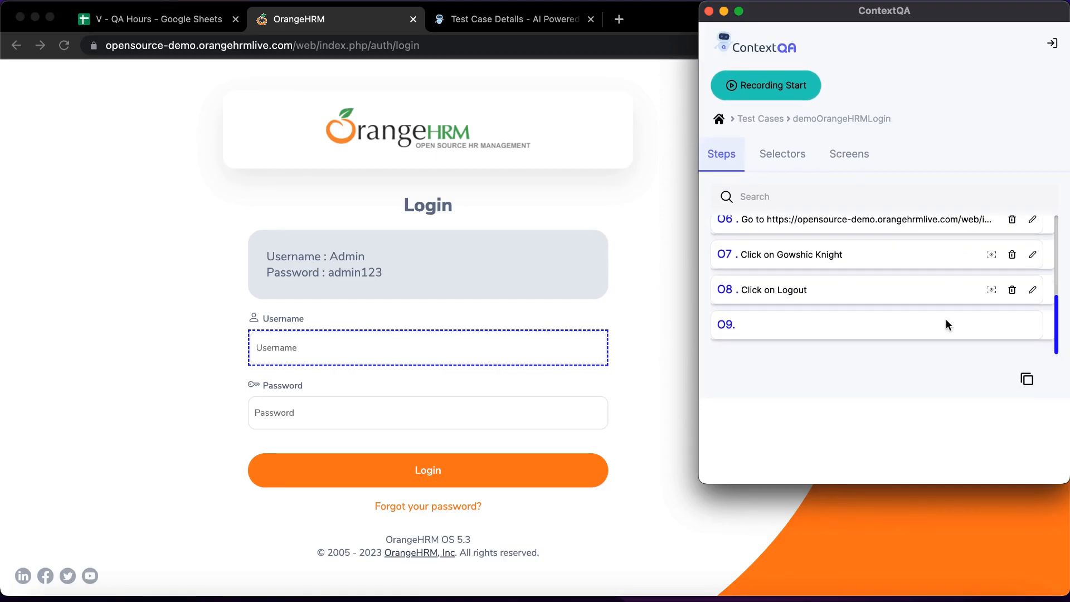
scroll(924, 307, "up", 4)
left_click(192, 146)
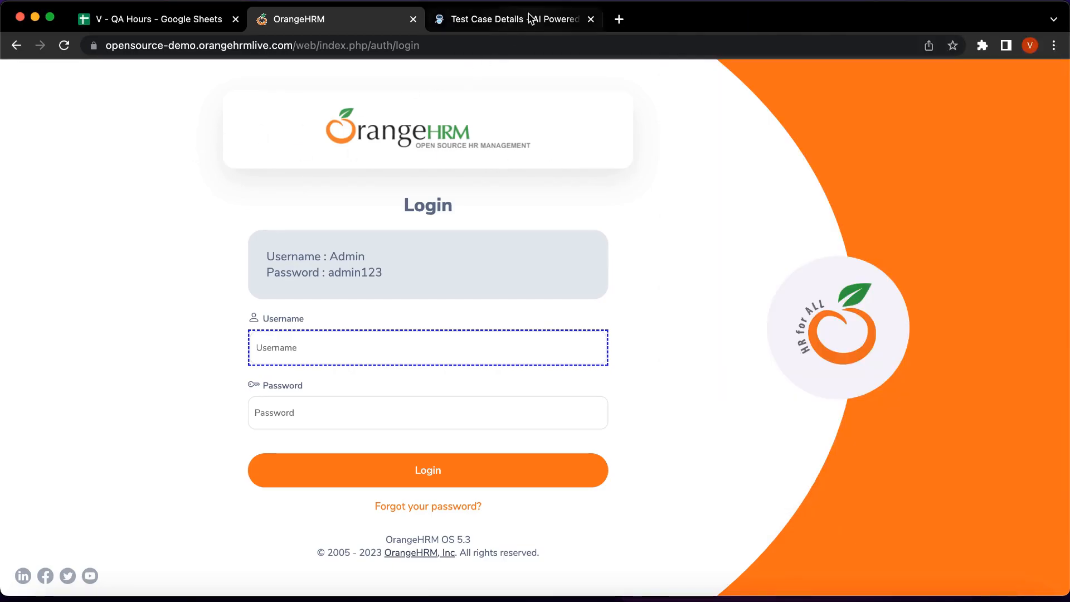
left_click(513, 23)
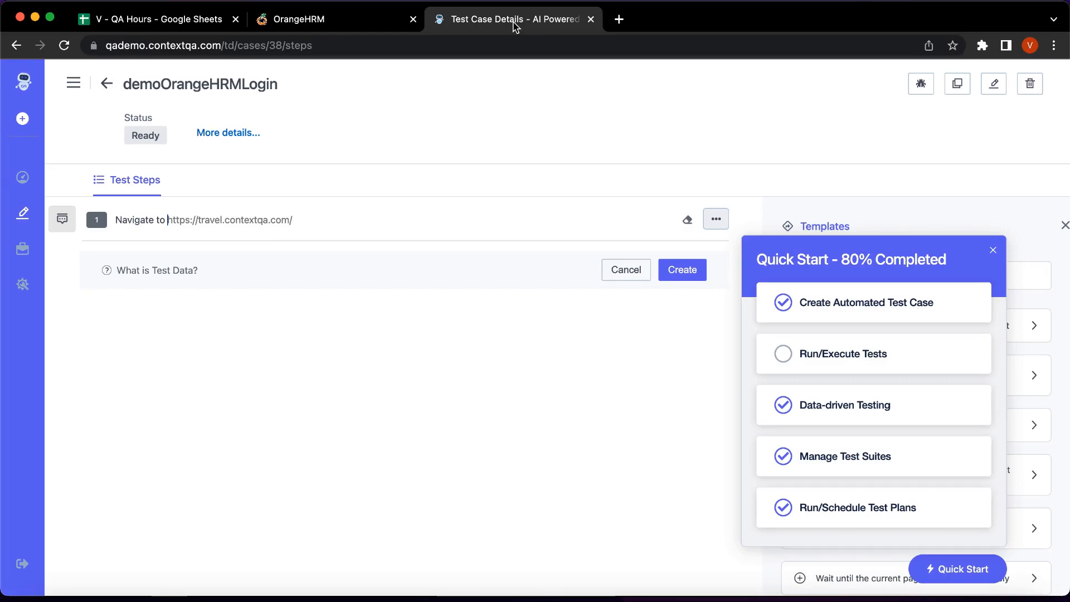
left_click(65, 46)
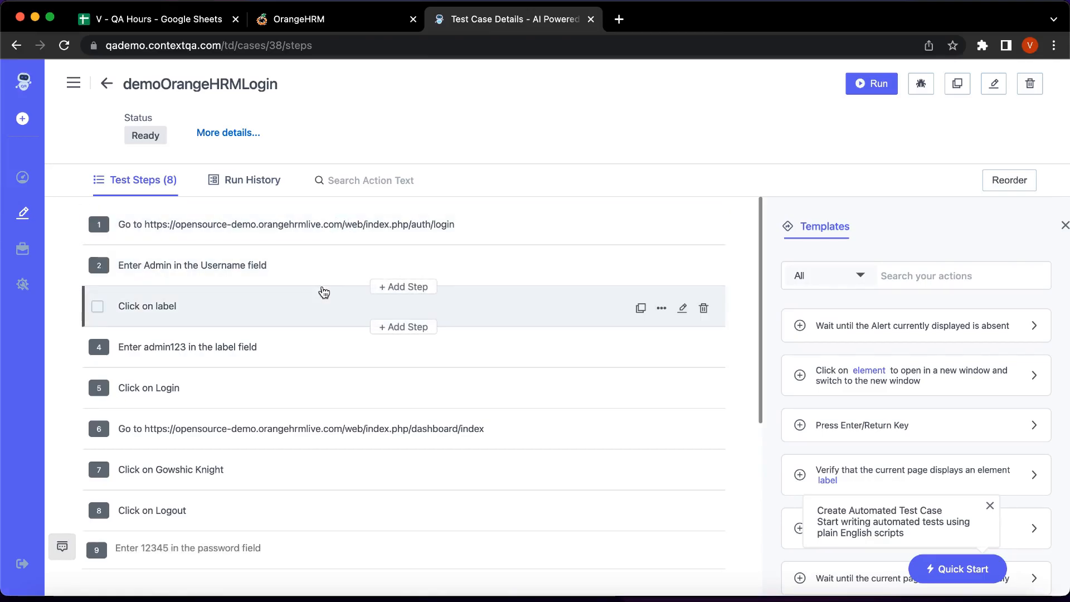
scroll(322, 306, "down", 1)
scroll(326, 262, "up", 1)
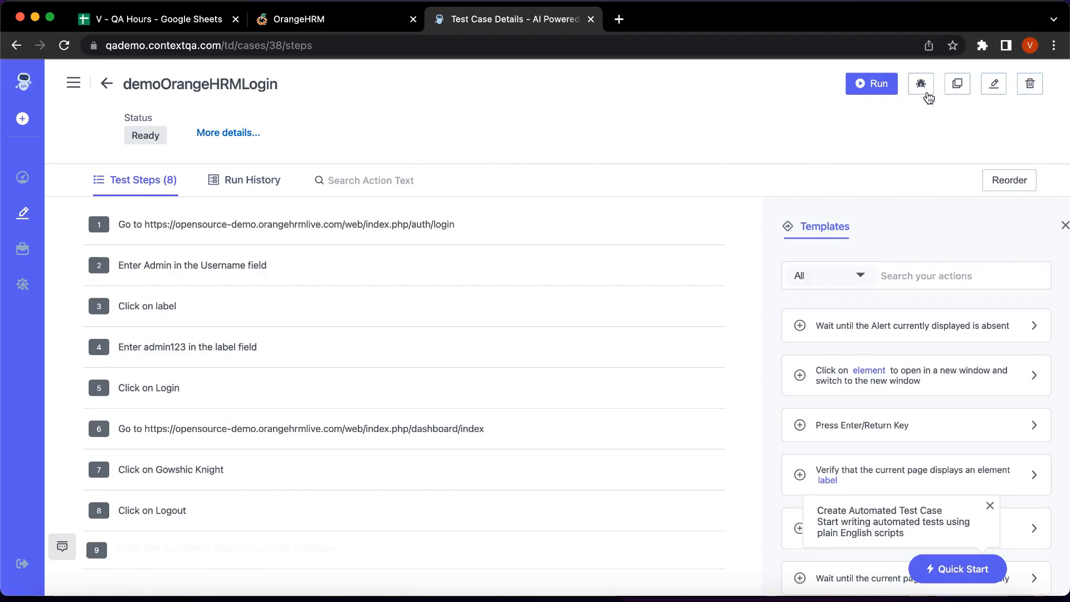
Start a run of demoOrangeHRMLogin and open its Run History tab.
left_click(882, 89)
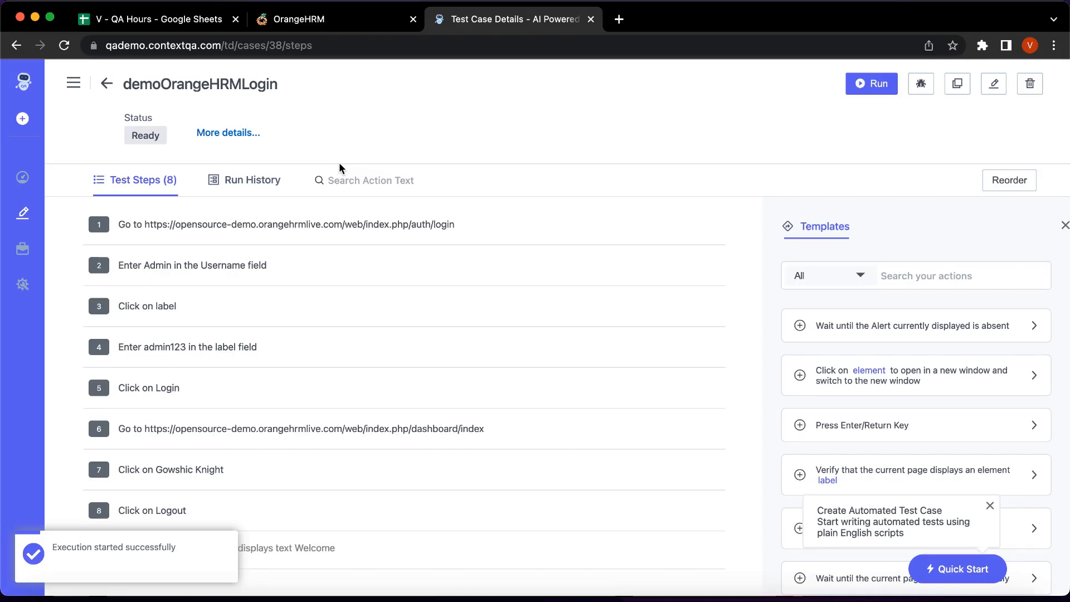
left_click(258, 181)
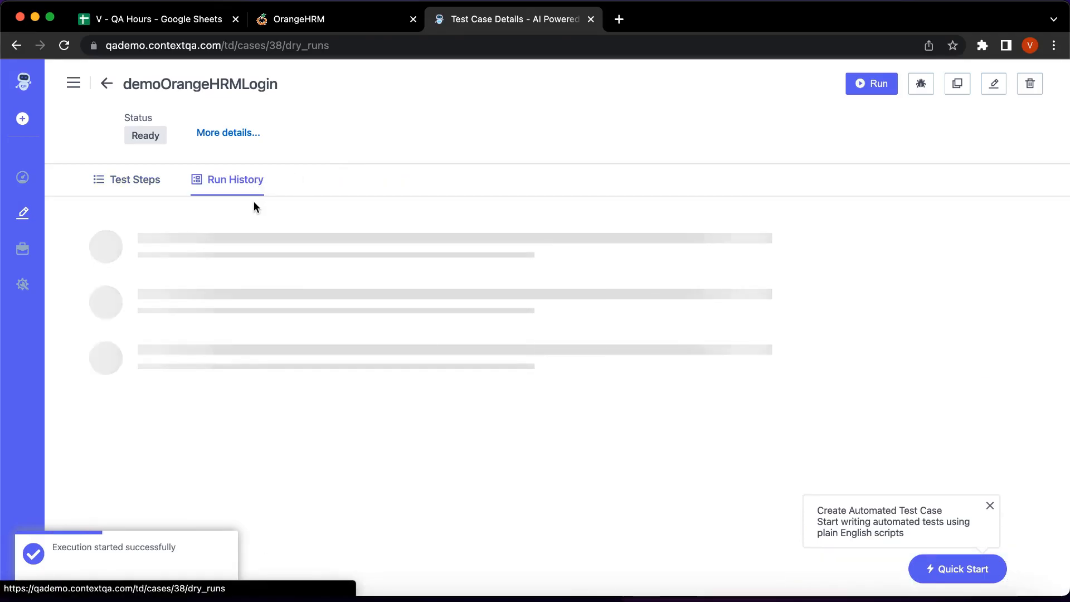
Open the Passed dry run's details: 8 steps in 00:11.53 with a playback recording.
left_click(144, 243)
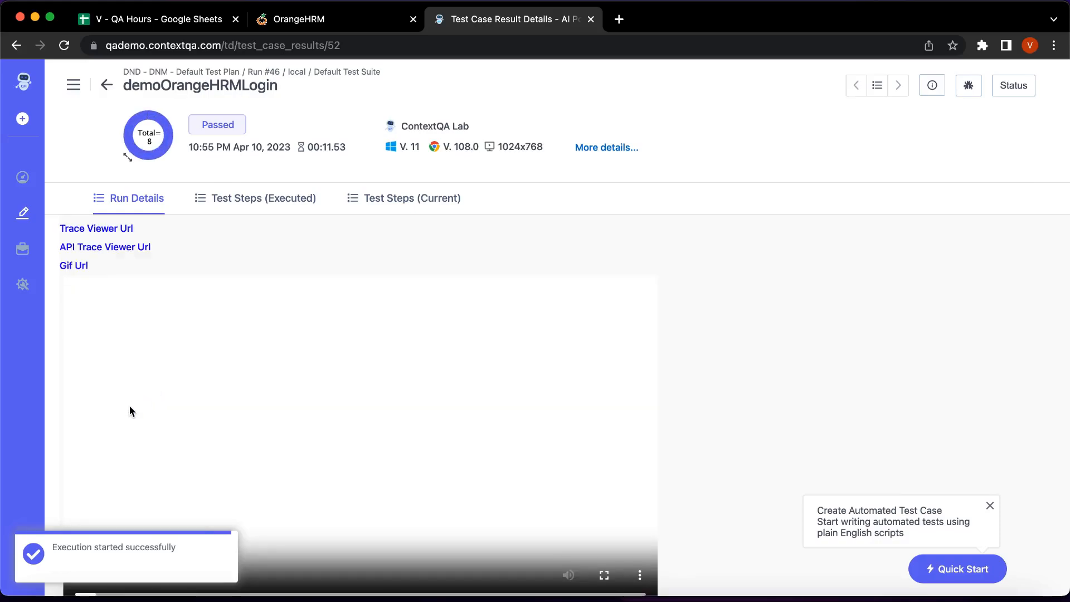
scroll(325, 438, "down", 2)
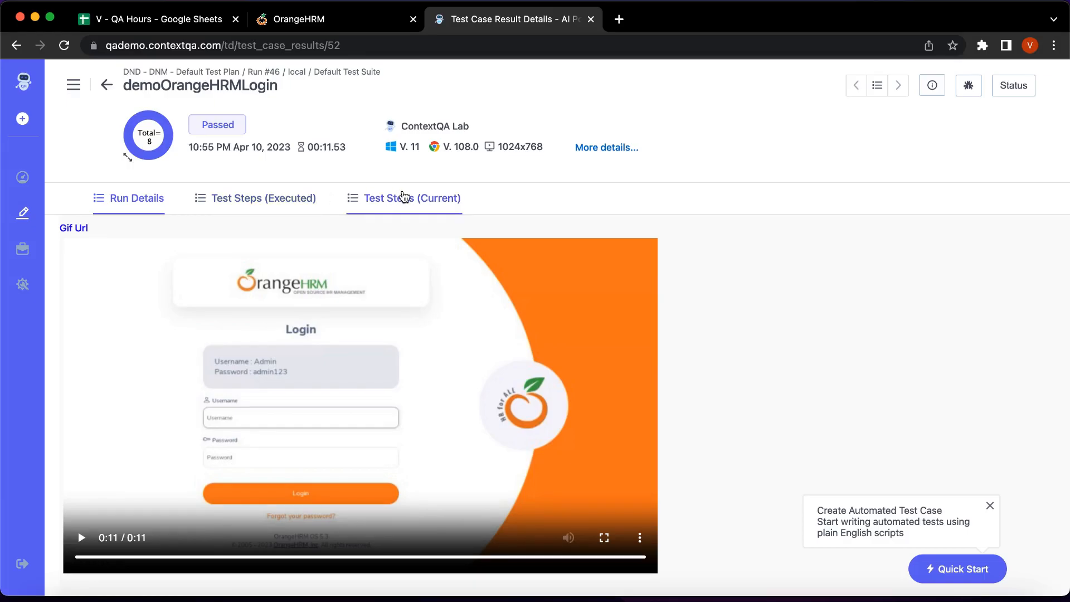
Show the test case's current steps and insert a new step after step 5.
left_click(442, 200)
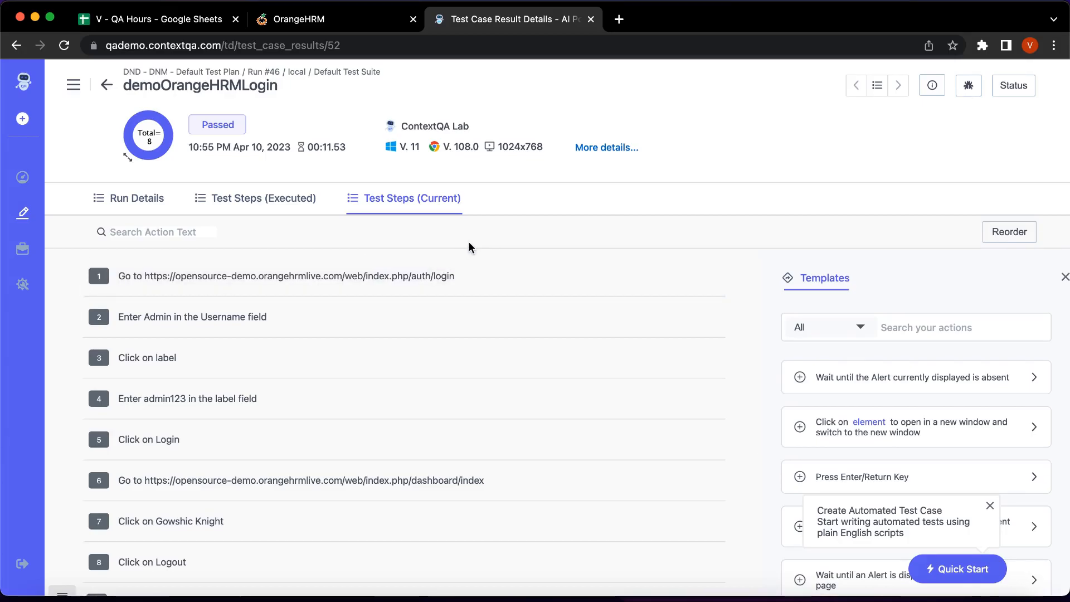
scroll(421, 343, "down", 1)
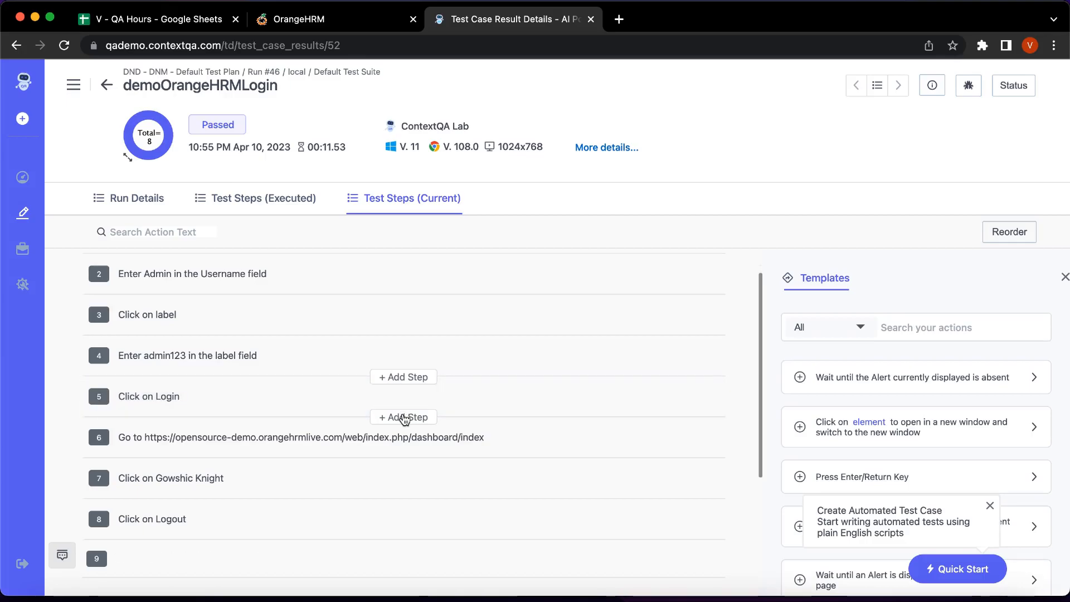
left_click(405, 418)
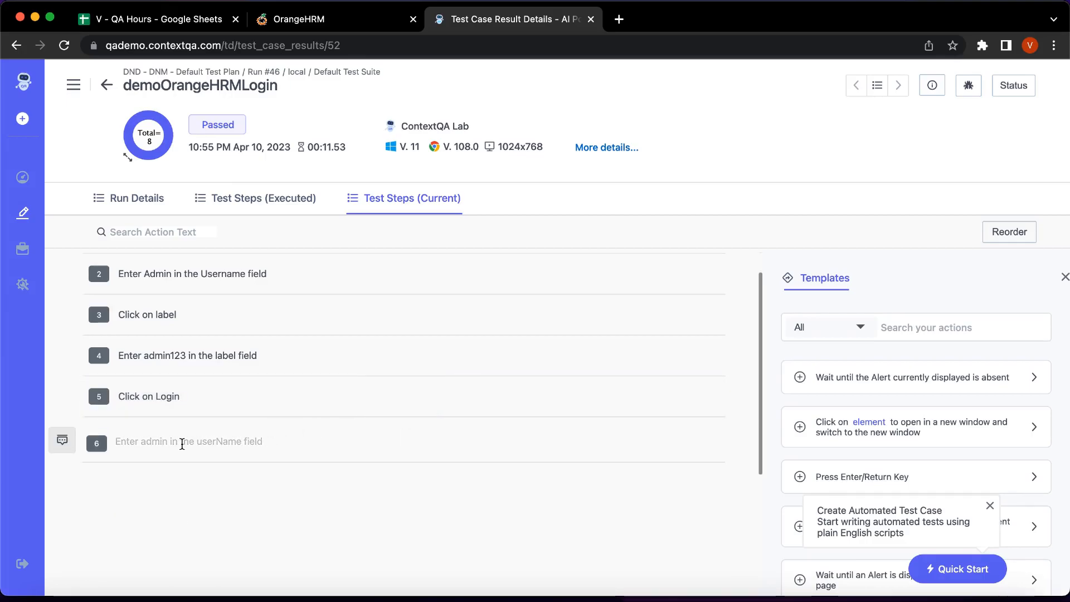
Type 'verify that' into the new step 6 and browse the suggested actions.
left_click(182, 444)
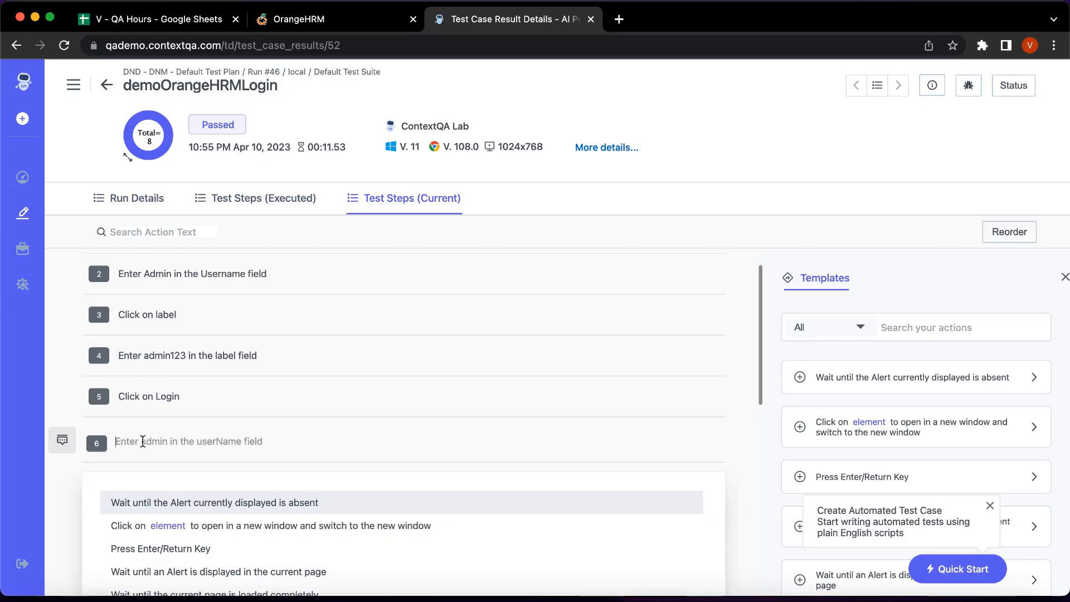
type("ver")
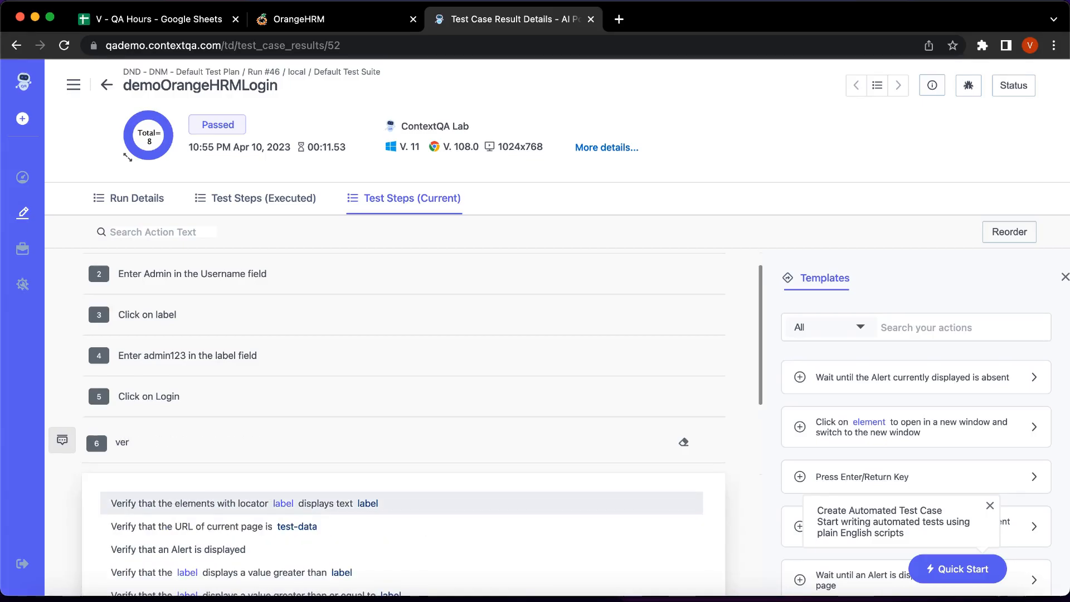
type("ify that")
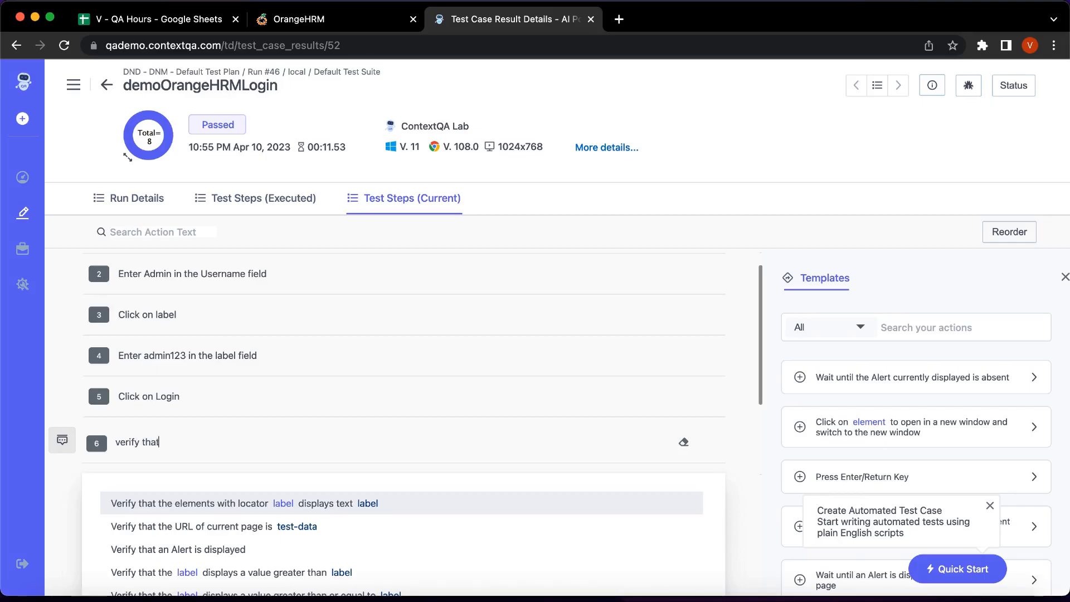
scroll(170, 472, "down", 5)
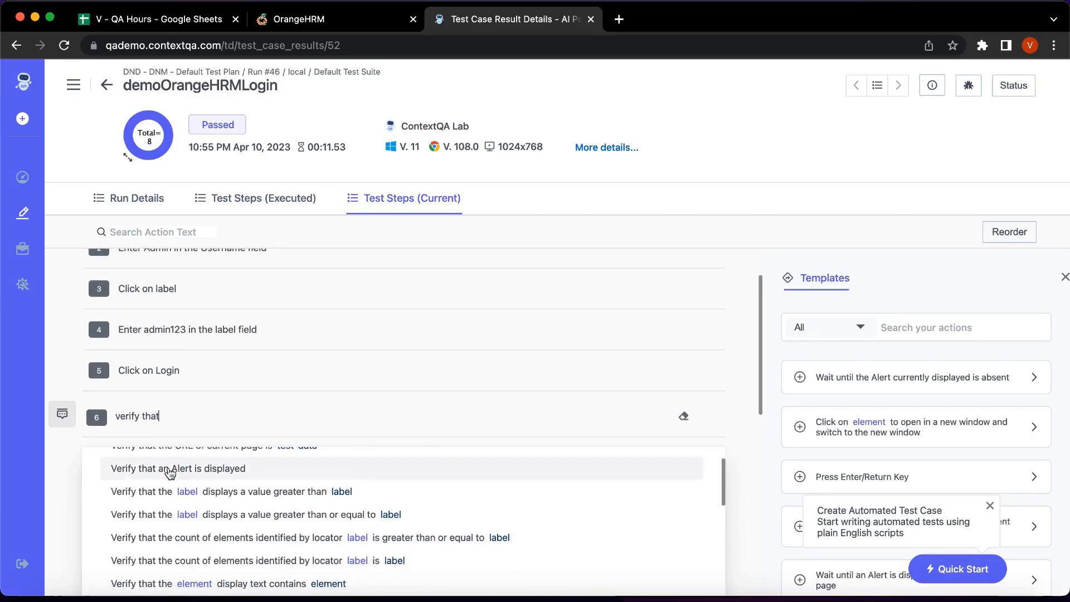
scroll(170, 473, "down", 4)
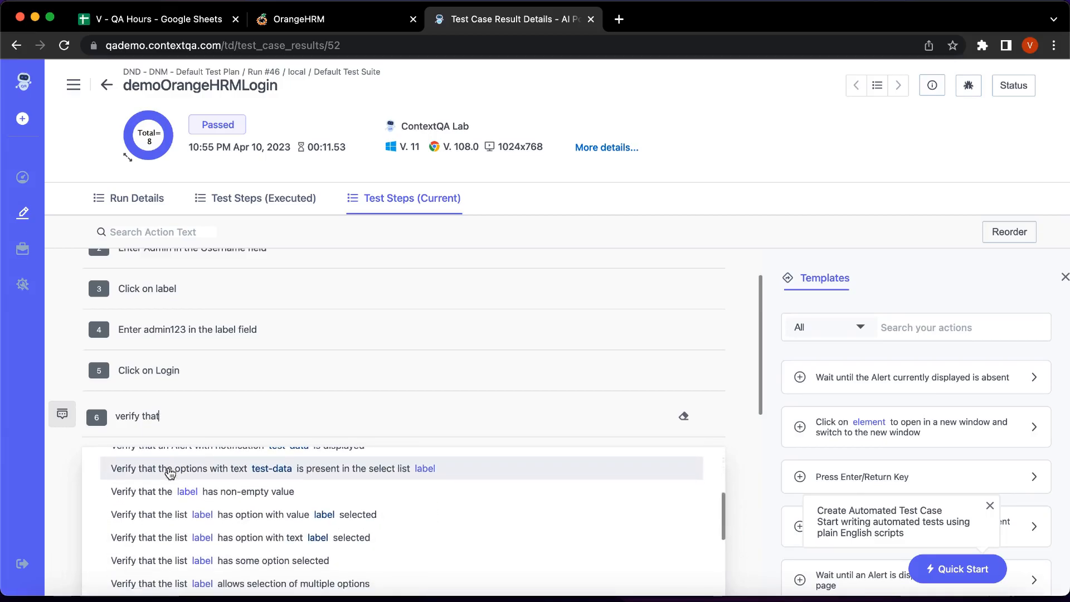
scroll(179, 497, "down", 6)
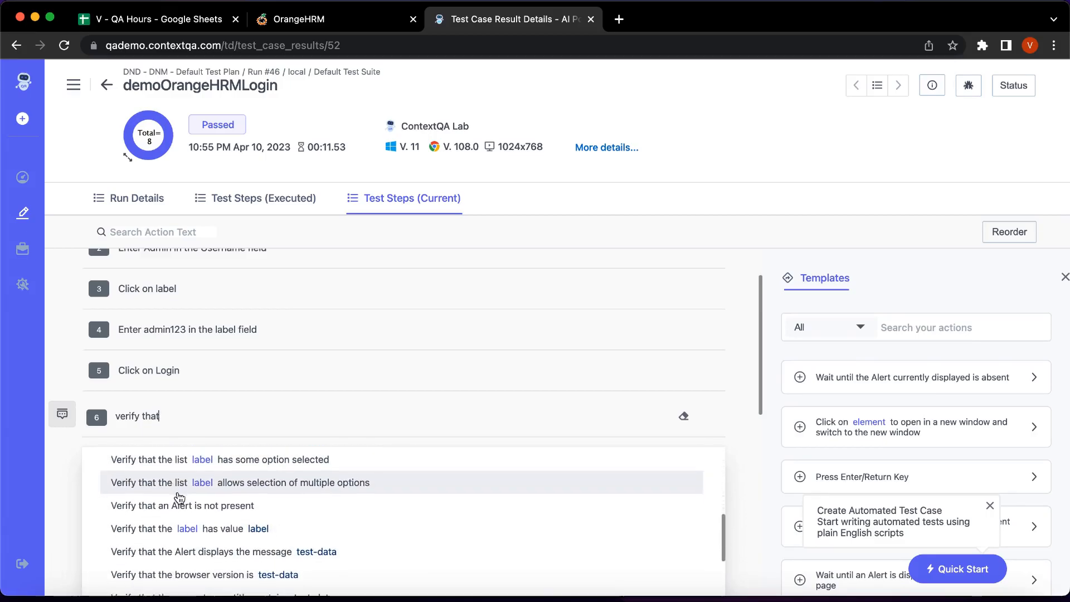
scroll(180, 498, "down", 4)
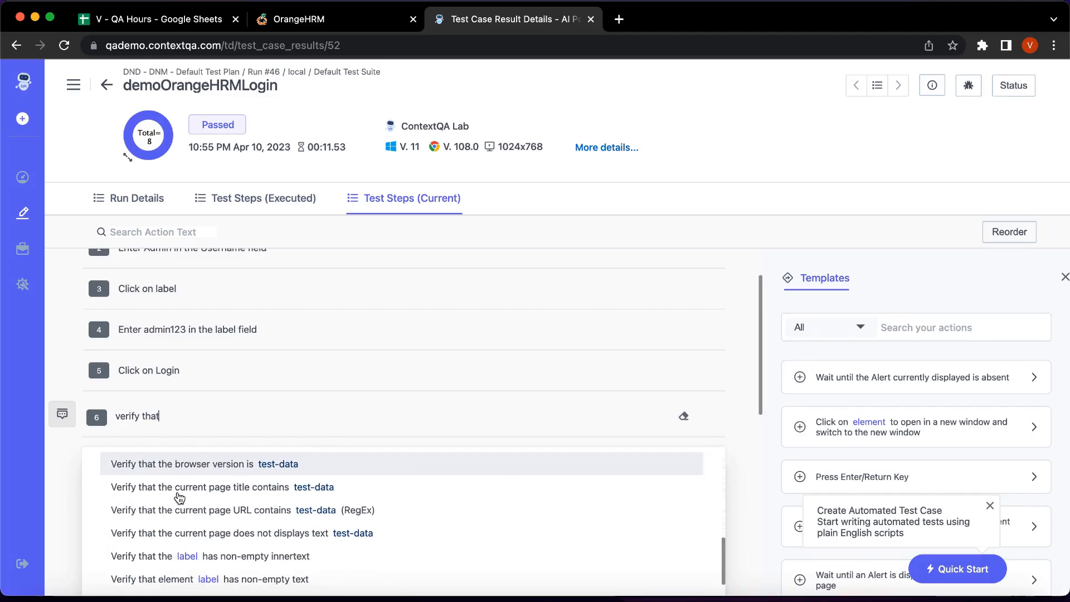
scroll(180, 498, "down", 6)
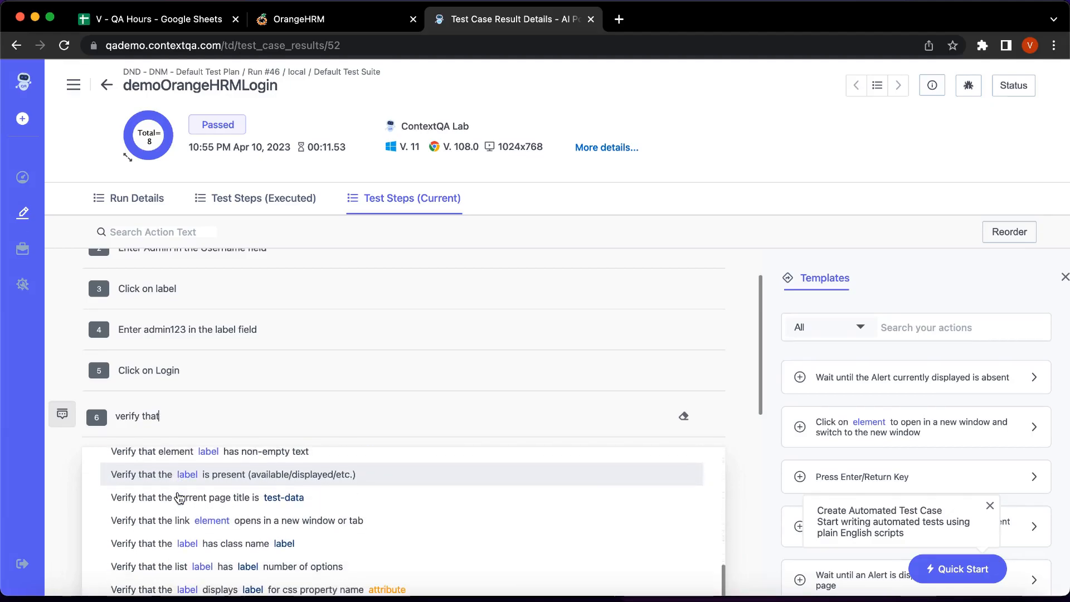
scroll(179, 498, "down", 4)
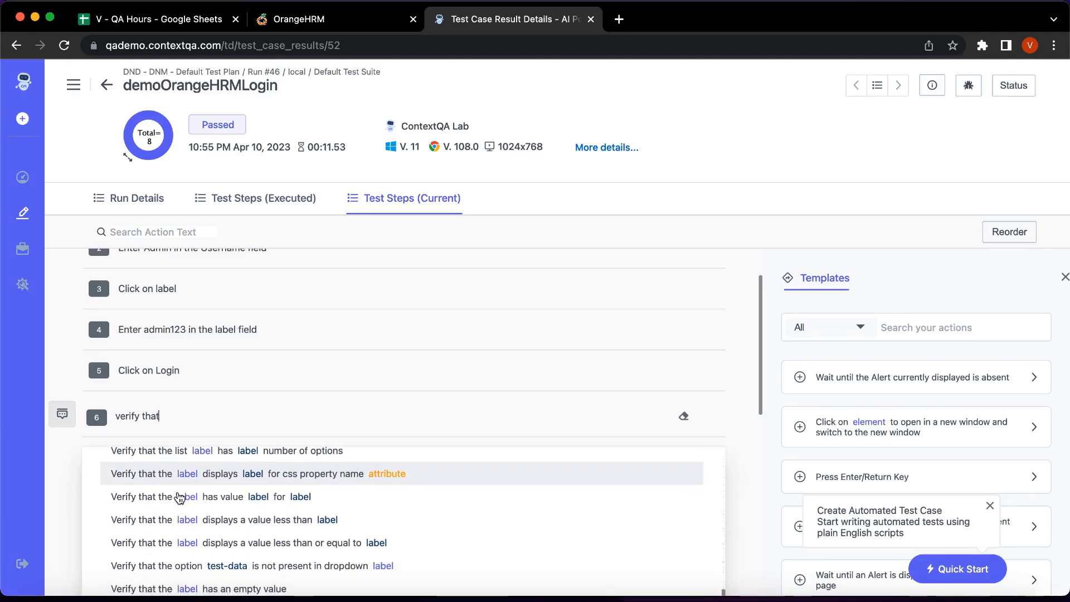
Search 'title' instead and pick 'Verify that the current page title contains test-data'.
key("BackSpace")
key("BackSpace")
key("BackSpace")
key("BackSpace")
key("BackSpace")
key("BackSpace")
key("BackSpace")
key("BackSpace")
key("BackSpace")
key("BackSpace")
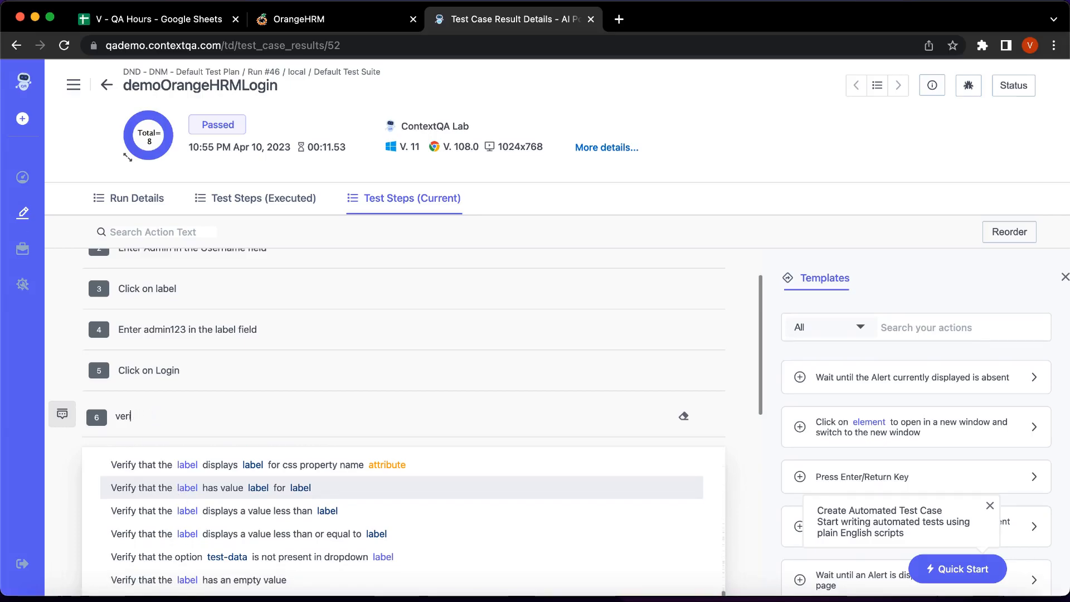
key("BackSpace")
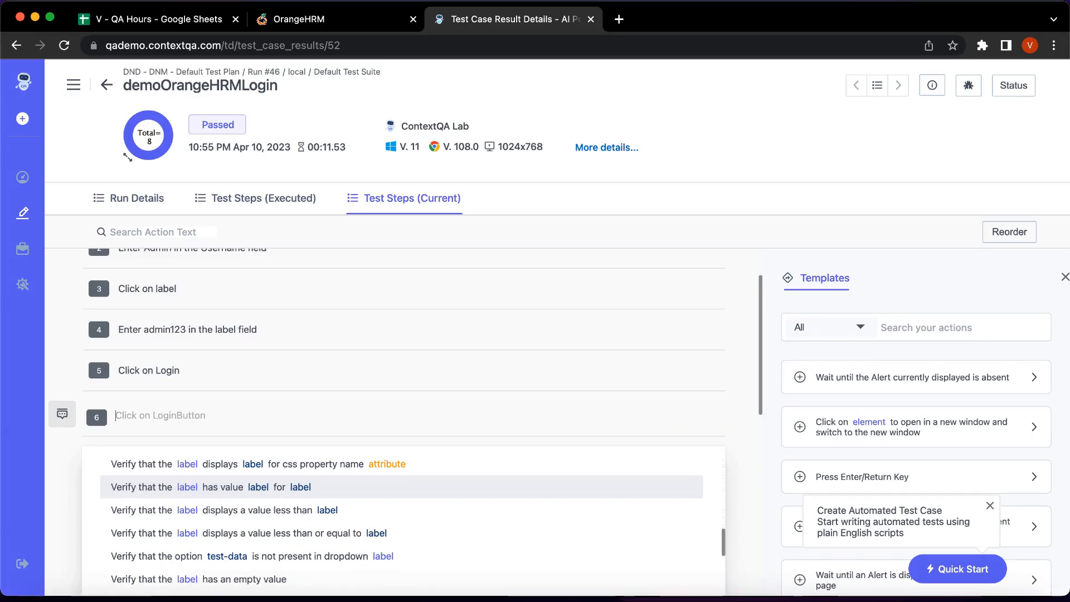
type("titl")
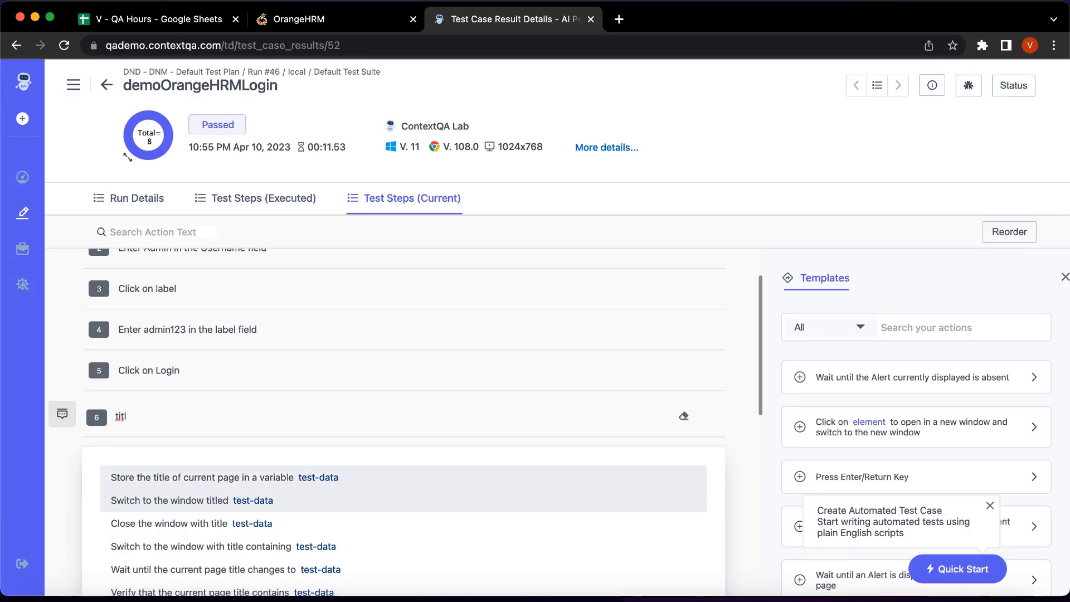
type("e")
scroll(252, 546, "down", 1)
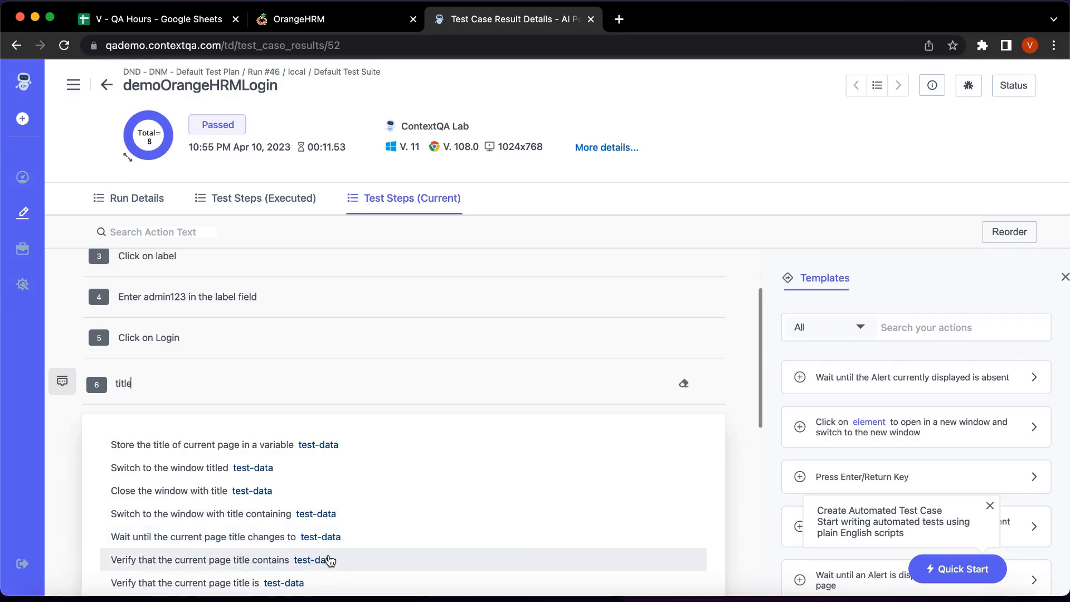
left_click(314, 561)
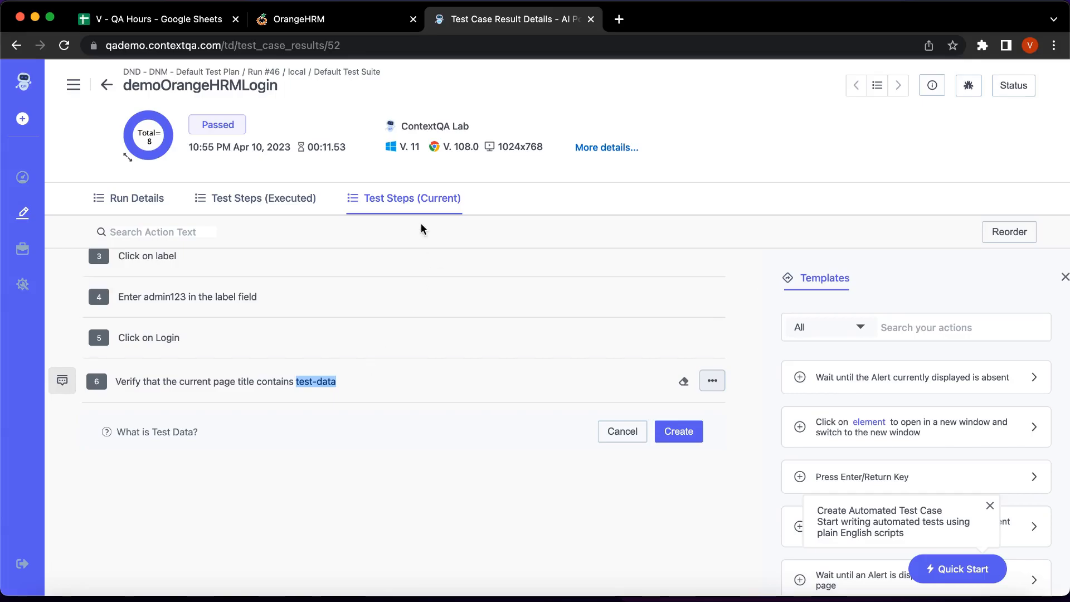
After checking the OrangeHRM tab title, replace test-data with orangeHRM and create the step.
left_click(322, 28)
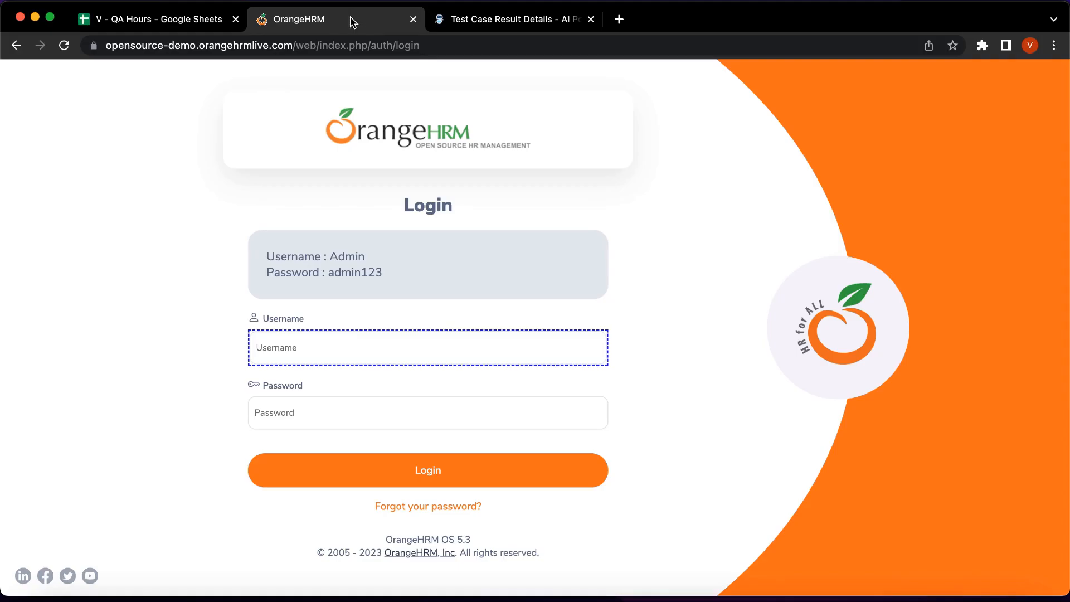
left_click(517, 21)
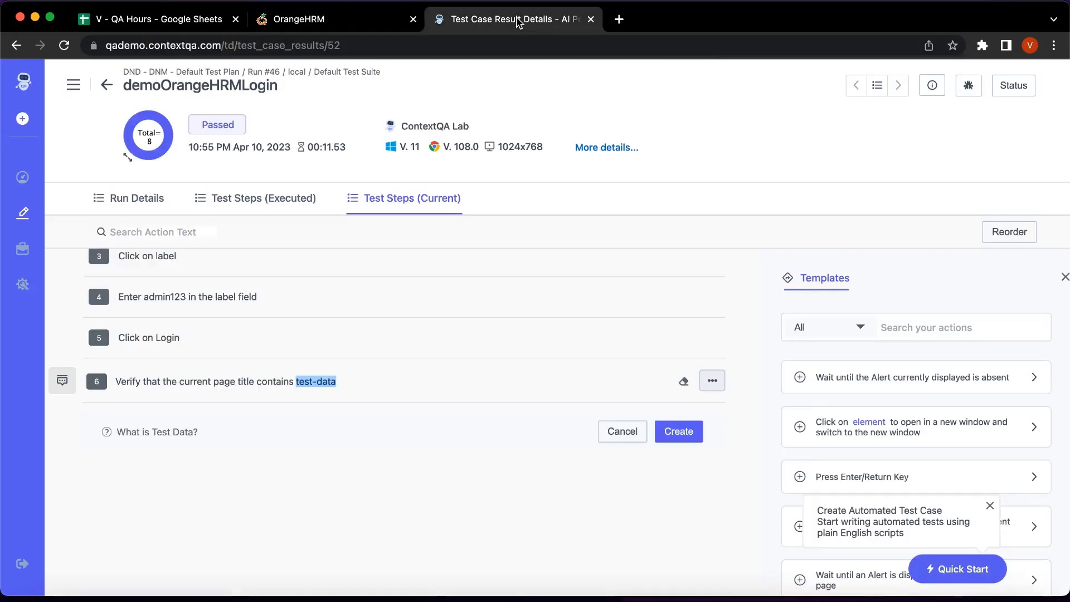
key("BackSpace")
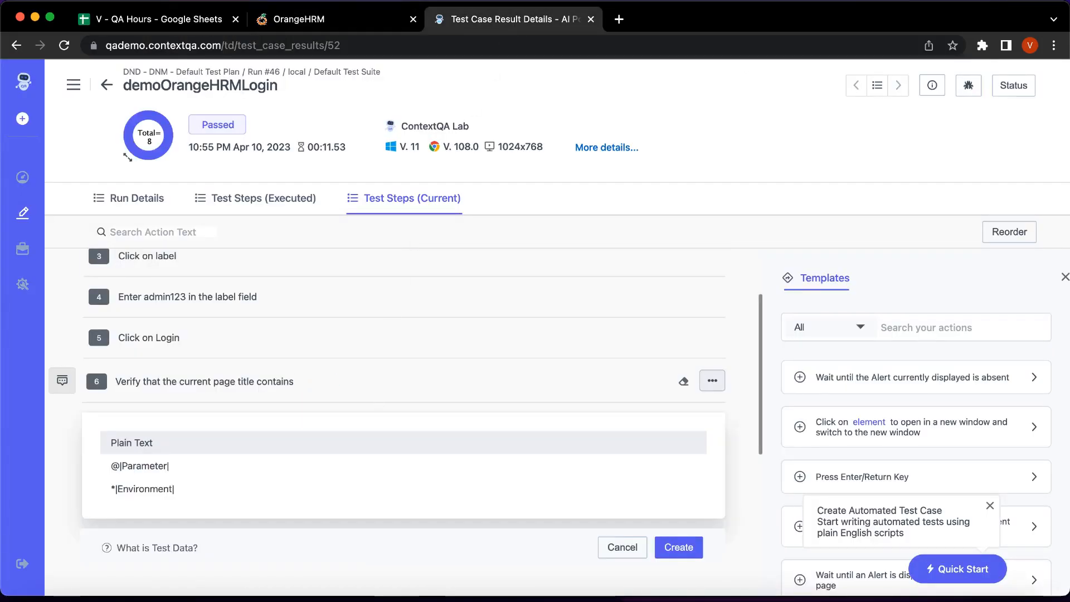
key("Escape")
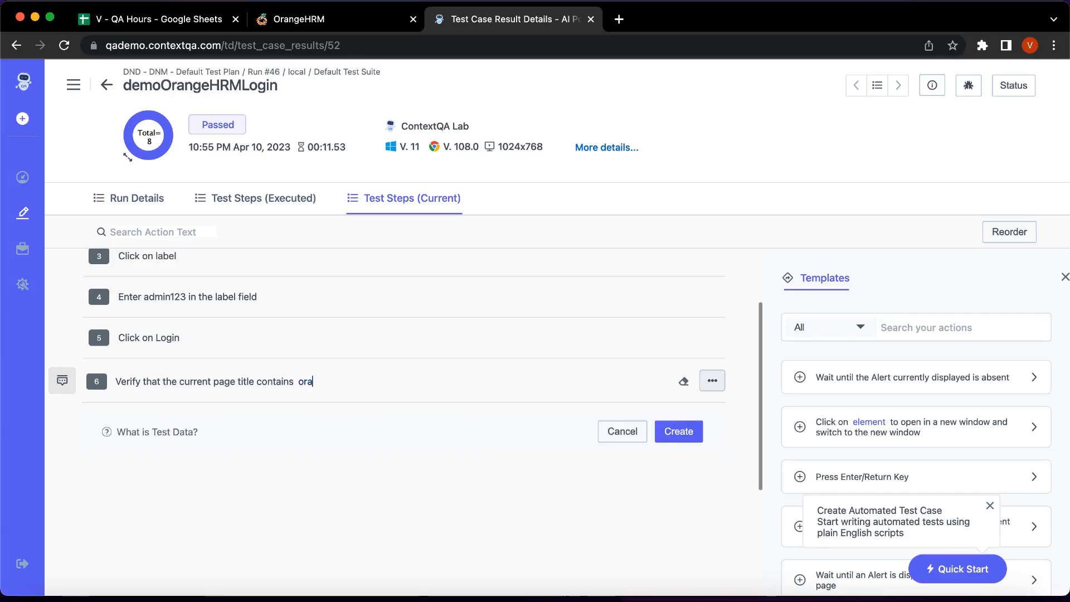
type("orangeHRM")
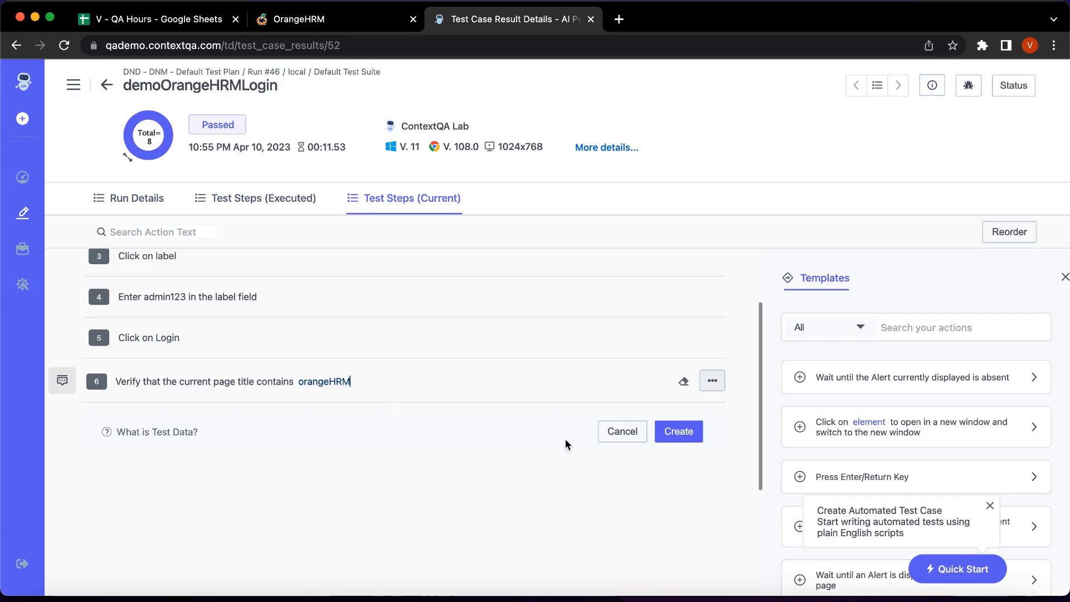
left_click(667, 427)
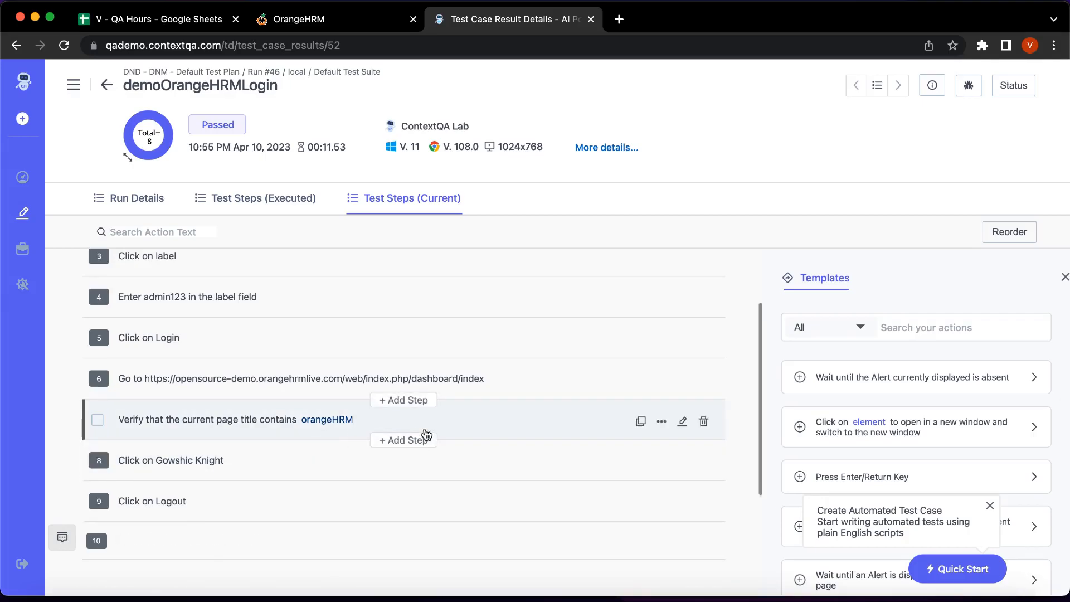
Back on demoOrangeHRMLogin, start a new run and view its 9 test steps.
scroll(426, 434, "down", 2)
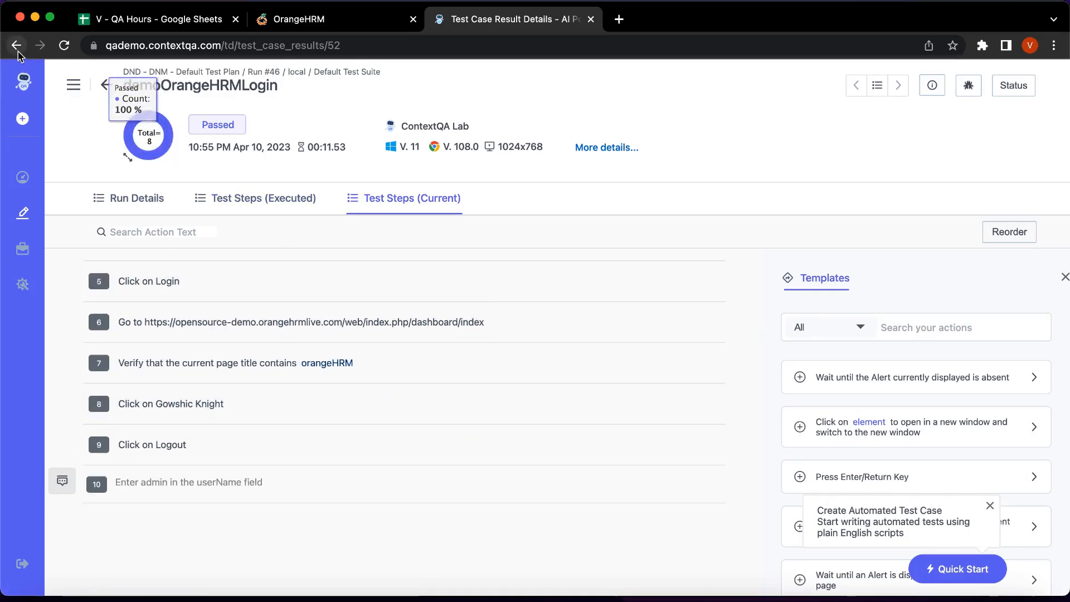
left_click(17, 50)
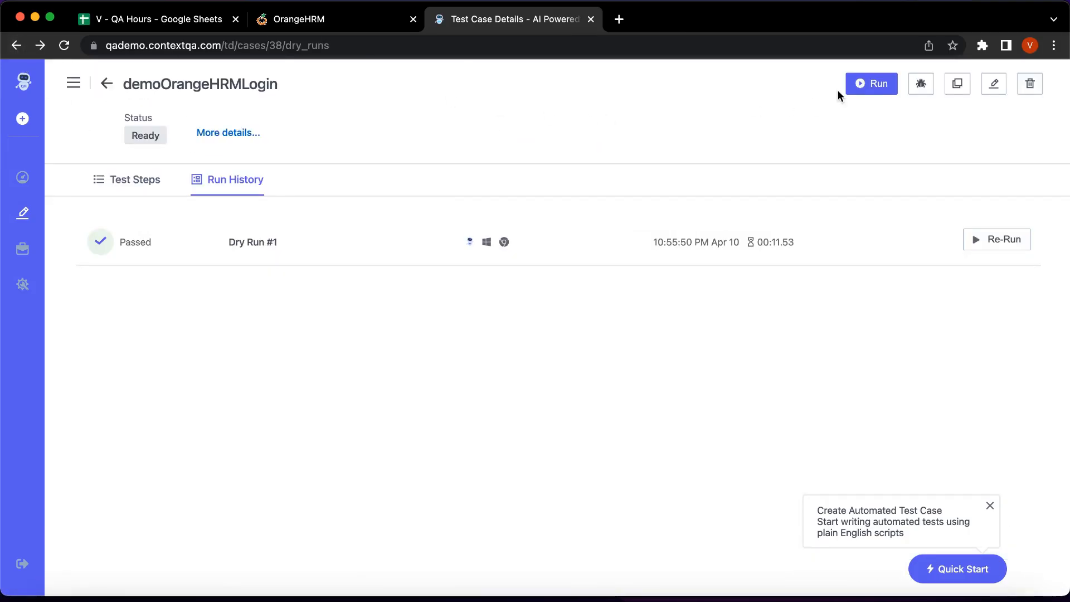
left_click(867, 86)
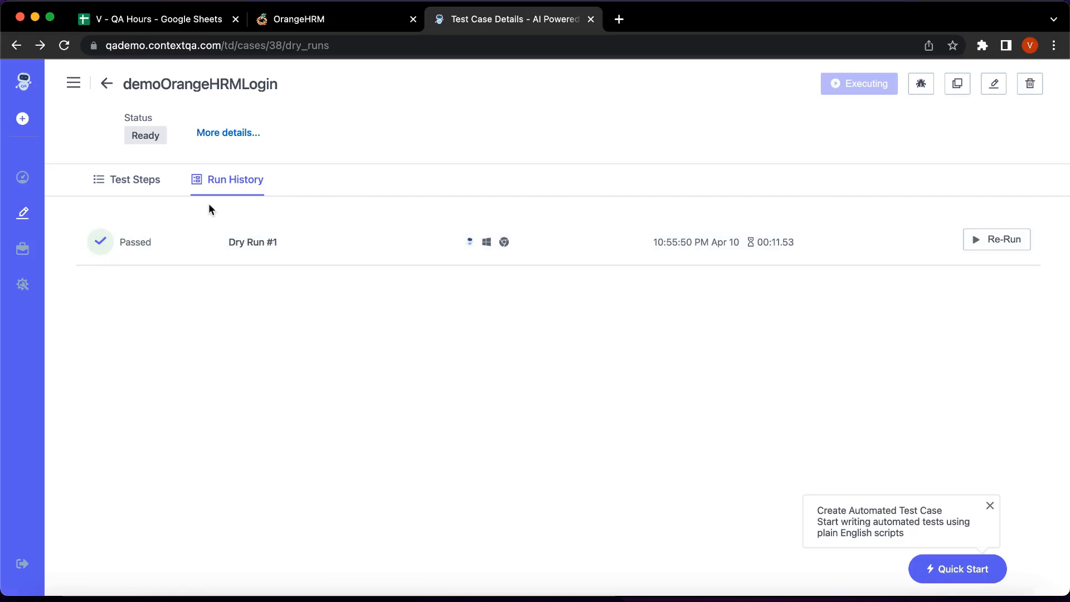
left_click(136, 191)
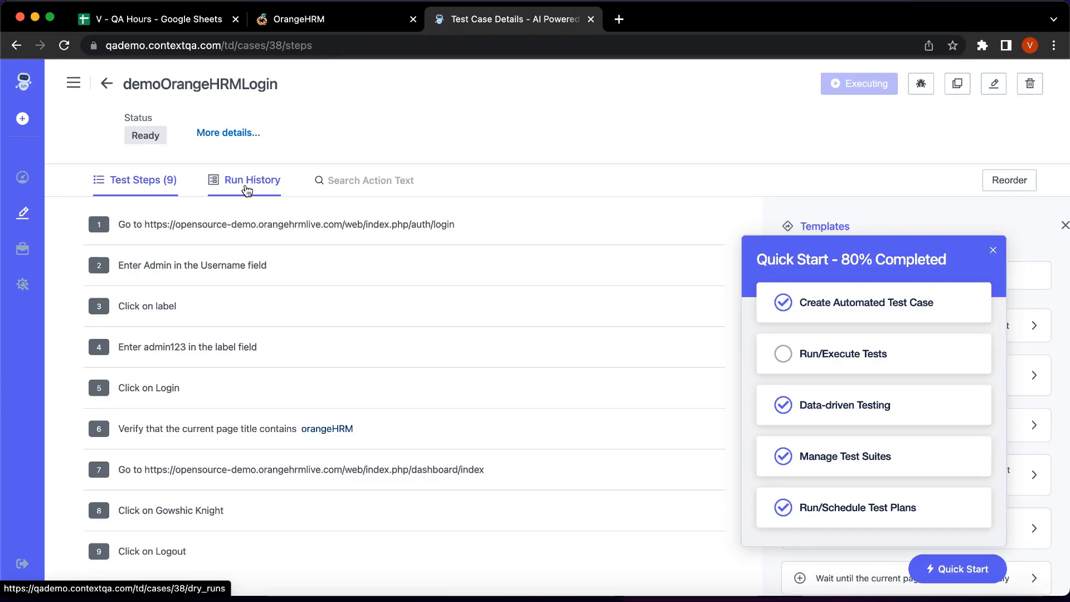
left_click(993, 250)
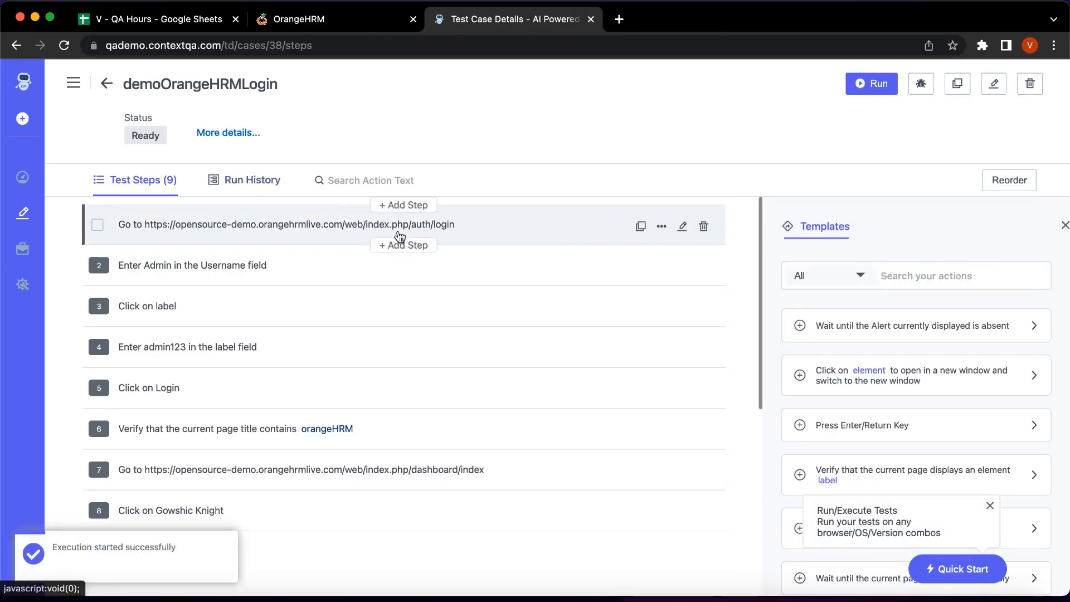
Open failed Dry Run #2 (44% failed, 9 steps) and its current test steps.
left_click(248, 184)
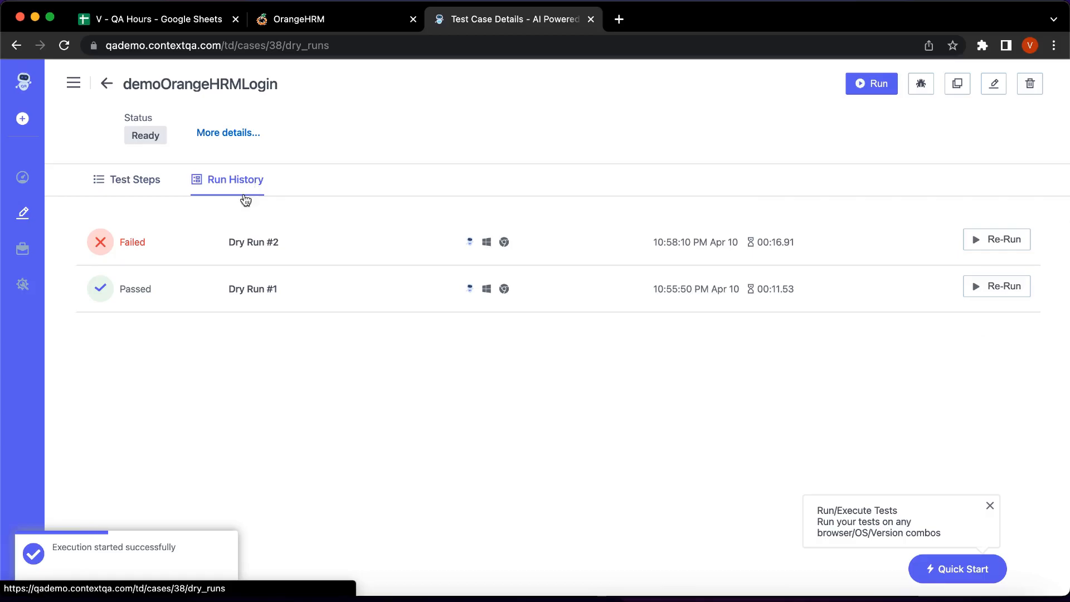
left_click(241, 242)
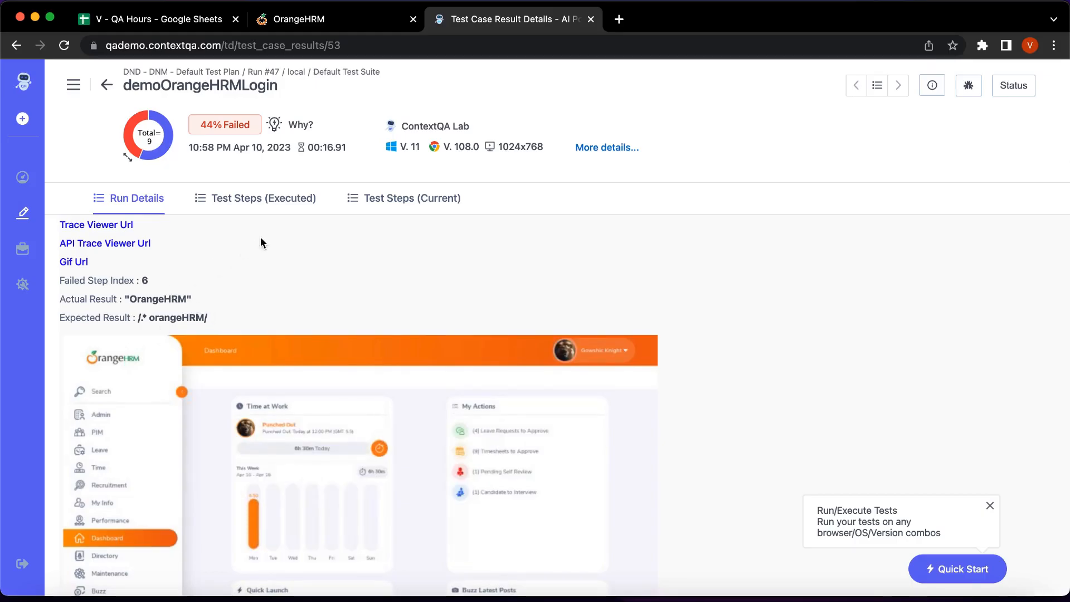
left_click(391, 216)
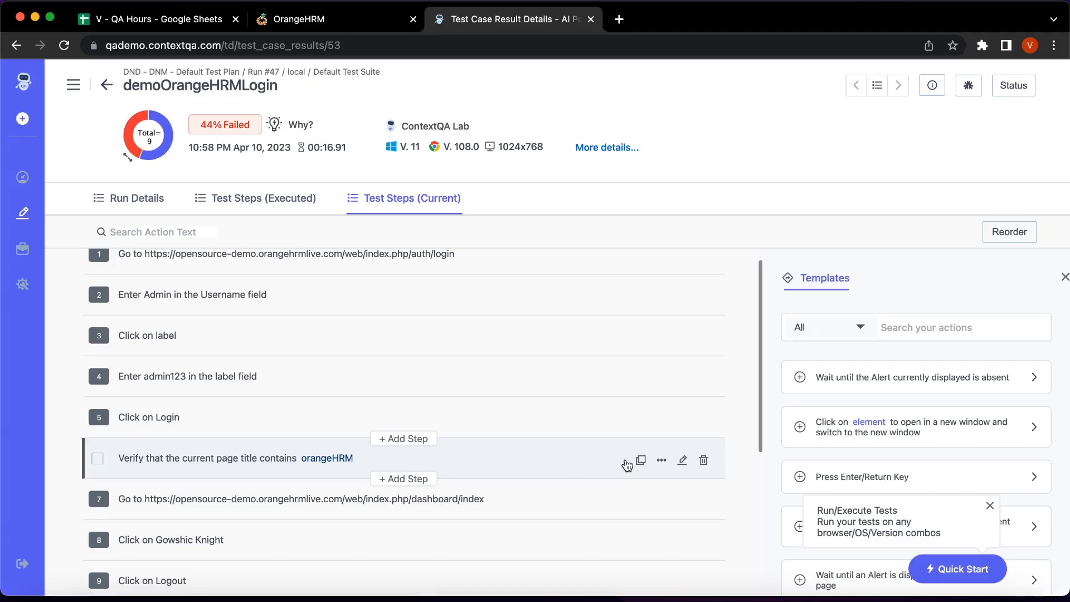
Change step 6's expected title from orangeHRM to OrangeHRM, update it, and go back.
left_click(683, 460)
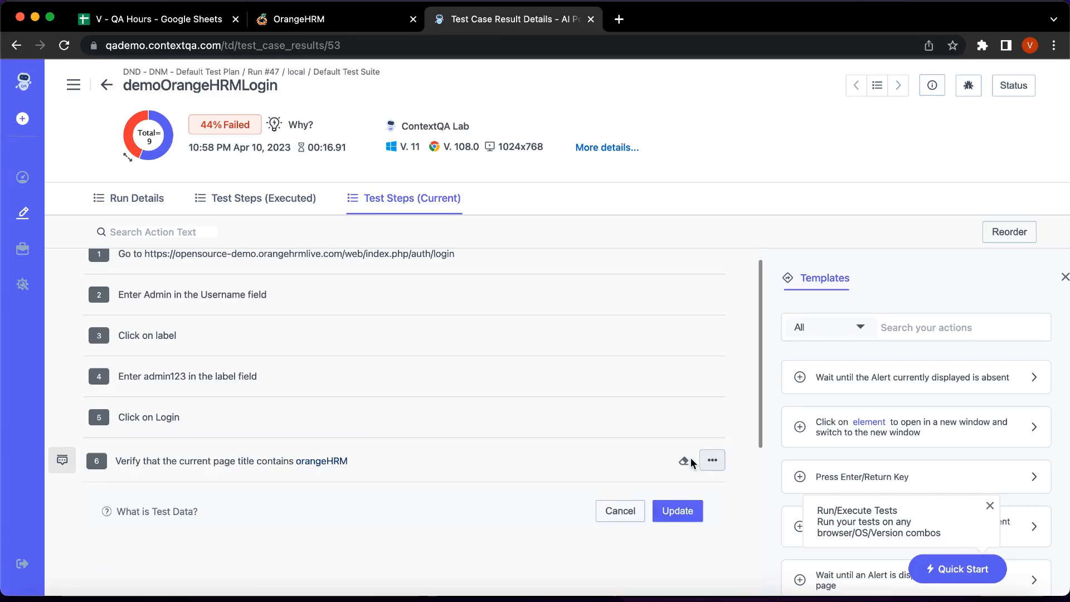
left_click(304, 459)
key("BackSpace")
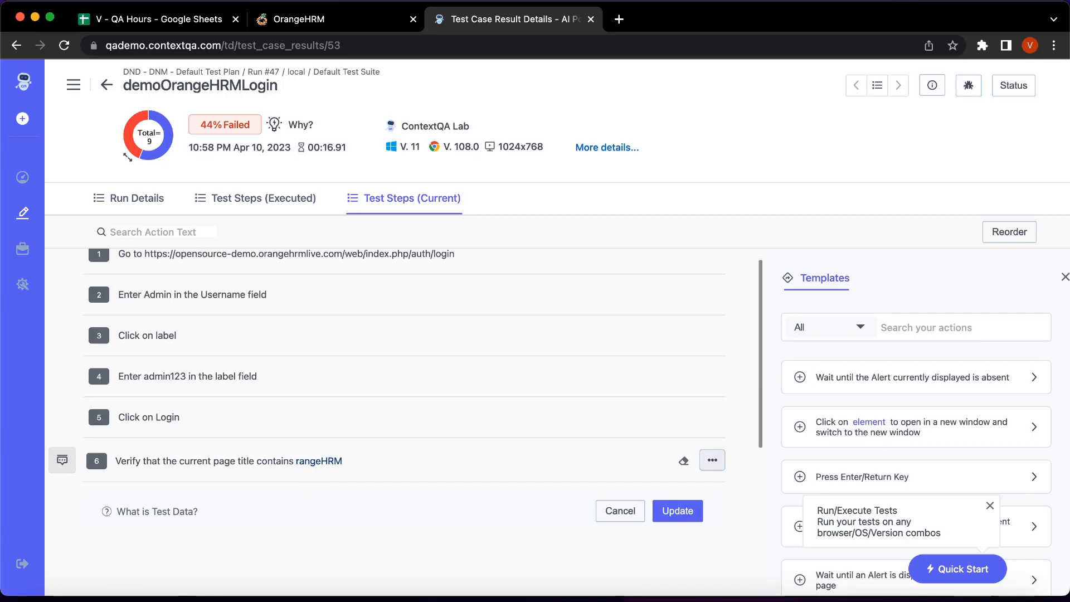
type("O")
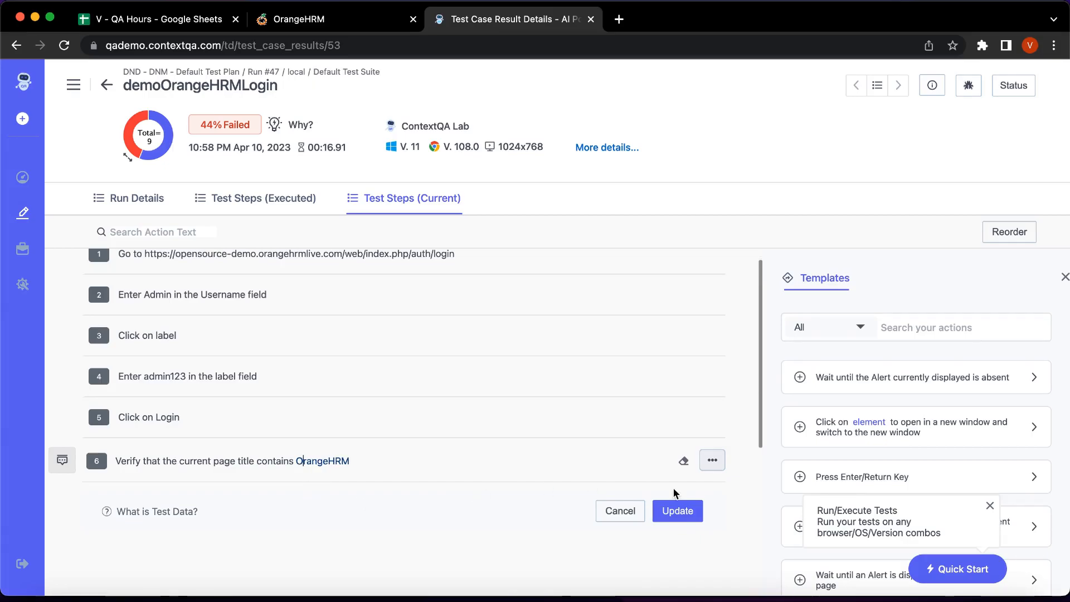
left_click(678, 511)
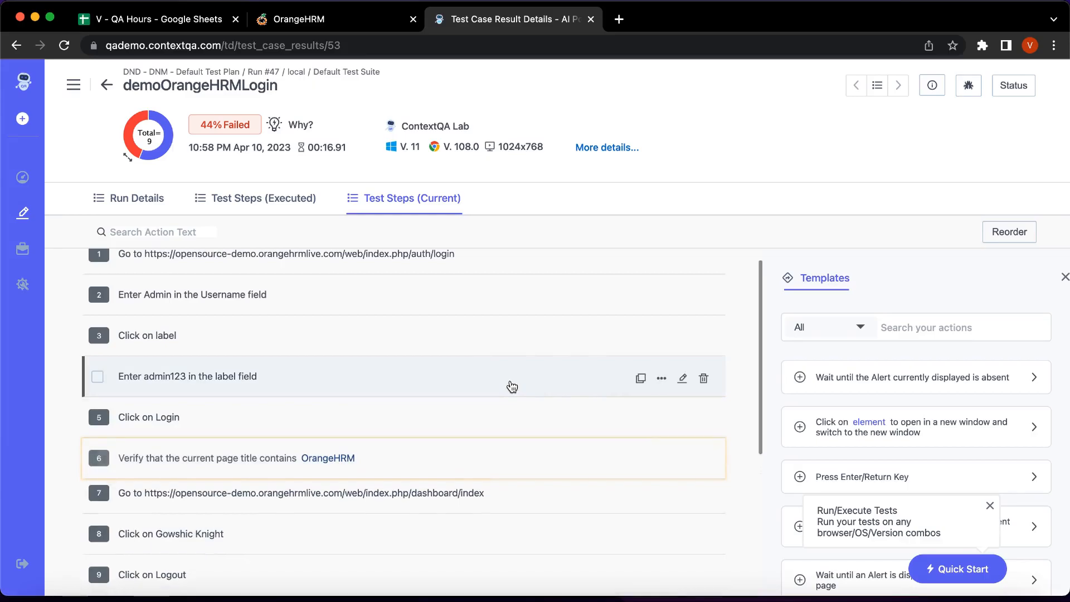
left_click(12, 46)
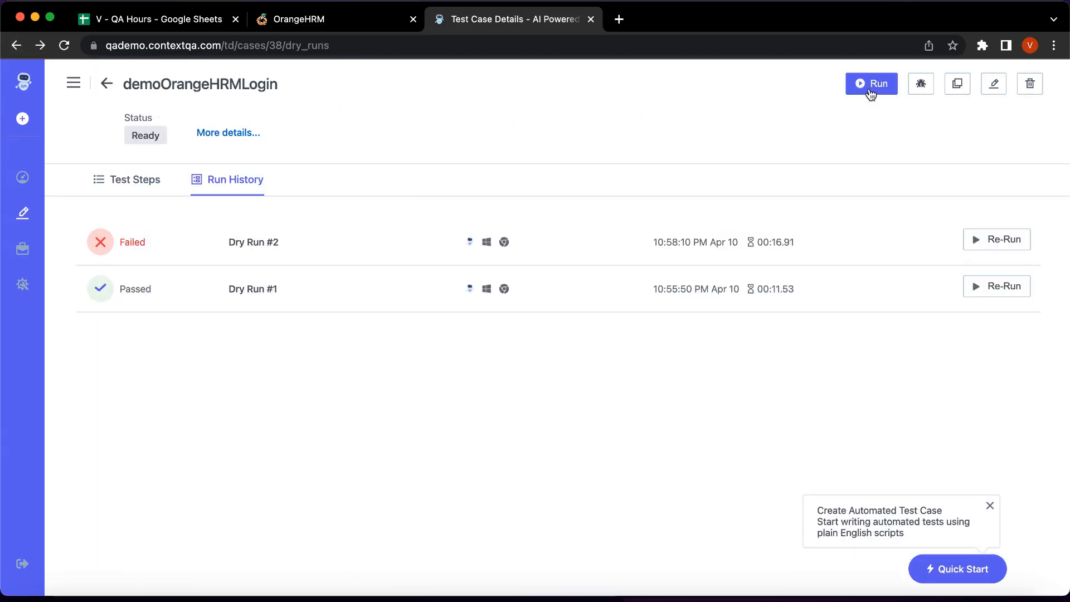
Run demoOrangeHRMLogin again, then refresh the page to see the latest result.
left_click(871, 94)
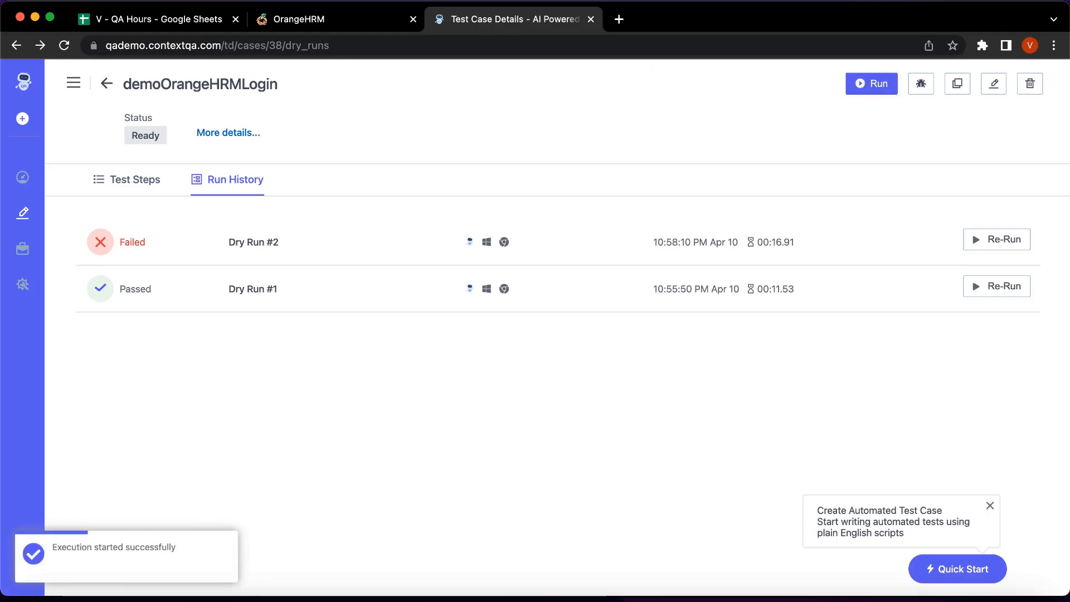
left_click(66, 47)
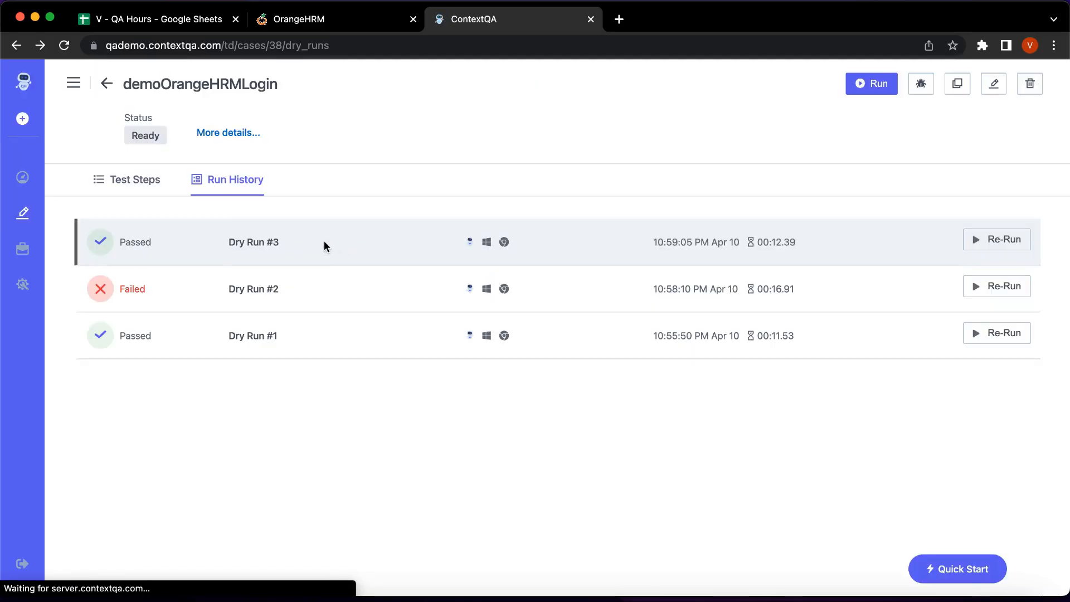
Open Dry Run #3 (passed in 00:12.39) and review its 9 executed steps.
left_click(251, 245)
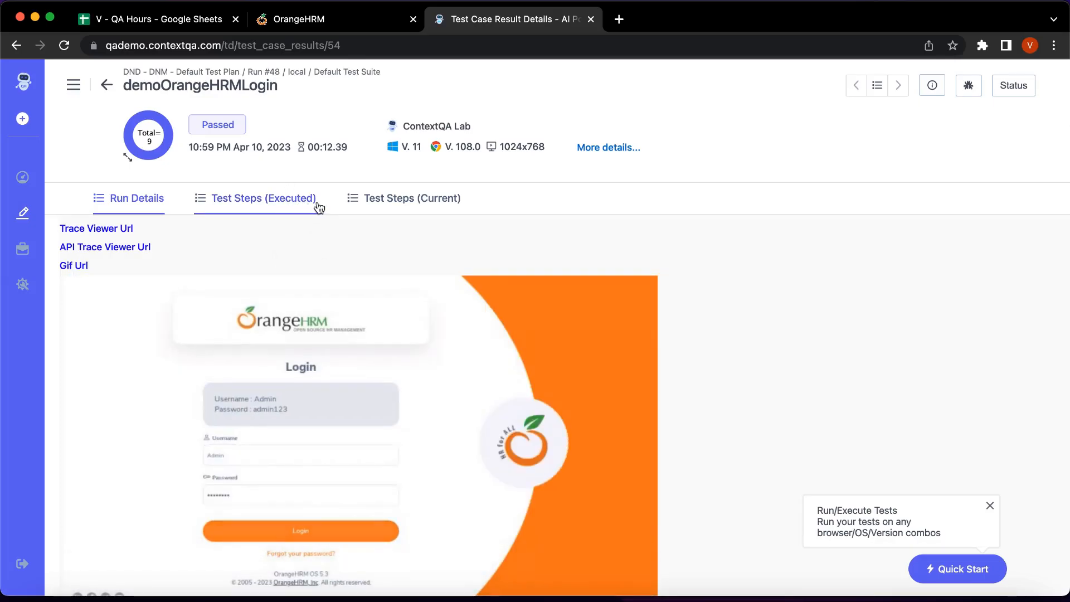
left_click(290, 204)
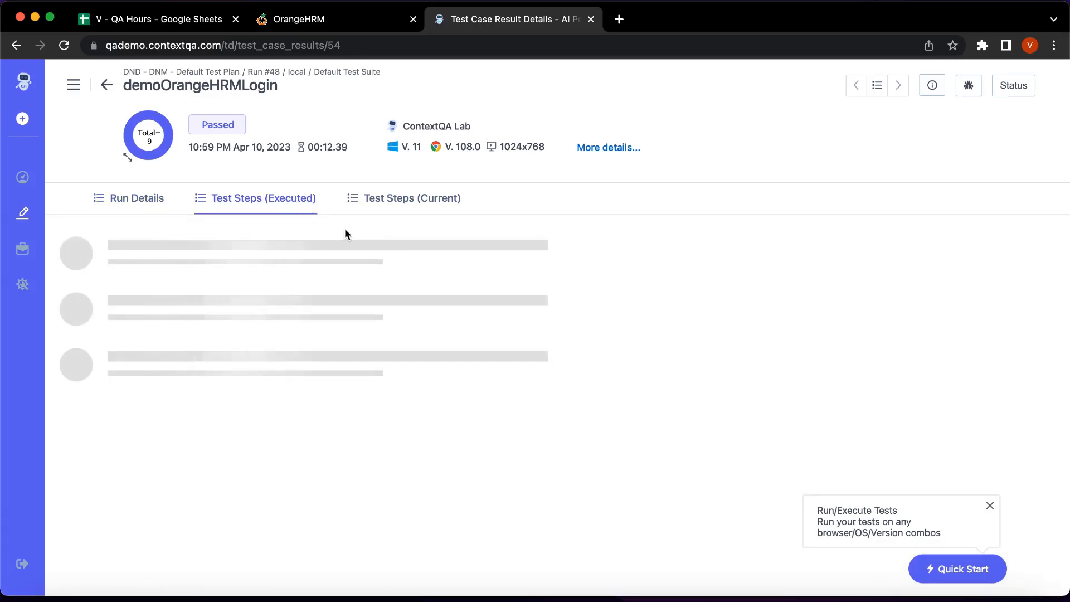
scroll(414, 338, "down", 1)
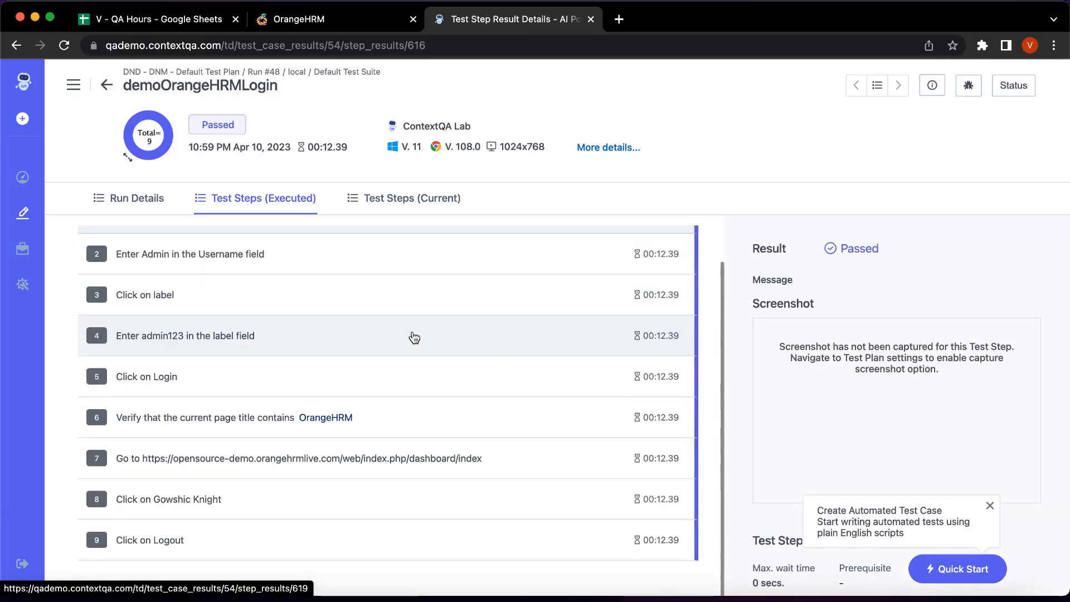